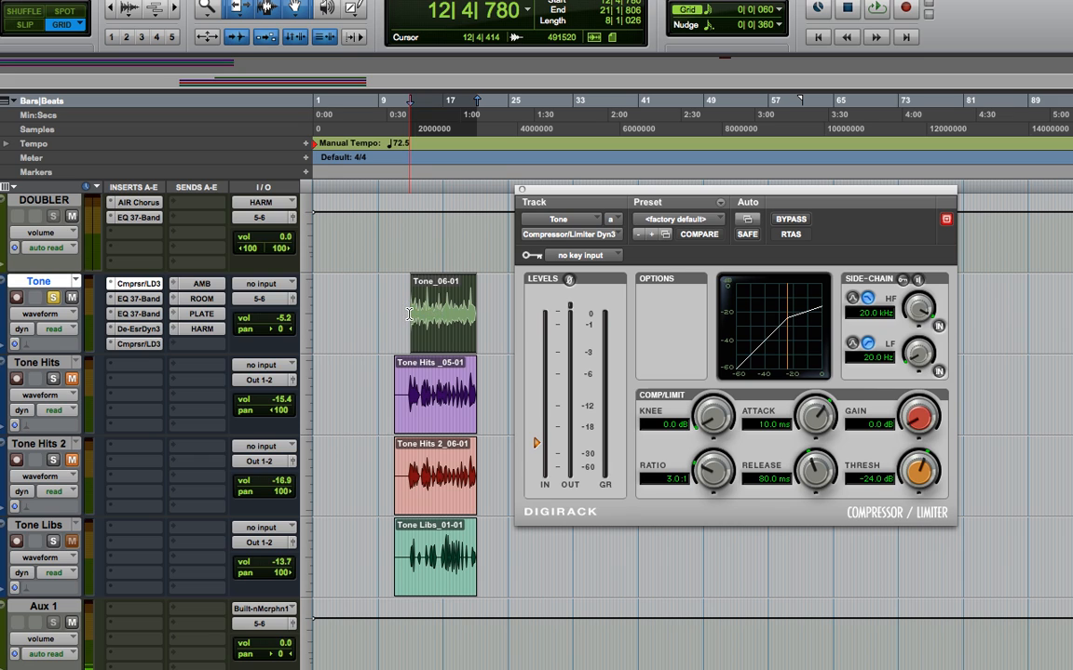
# - Extend the start of the Tone clip back to bar 11 and set the playback start at 12|3|180
pyautogui.moveTo(408, 313); pyautogui.dragTo(409, 314)
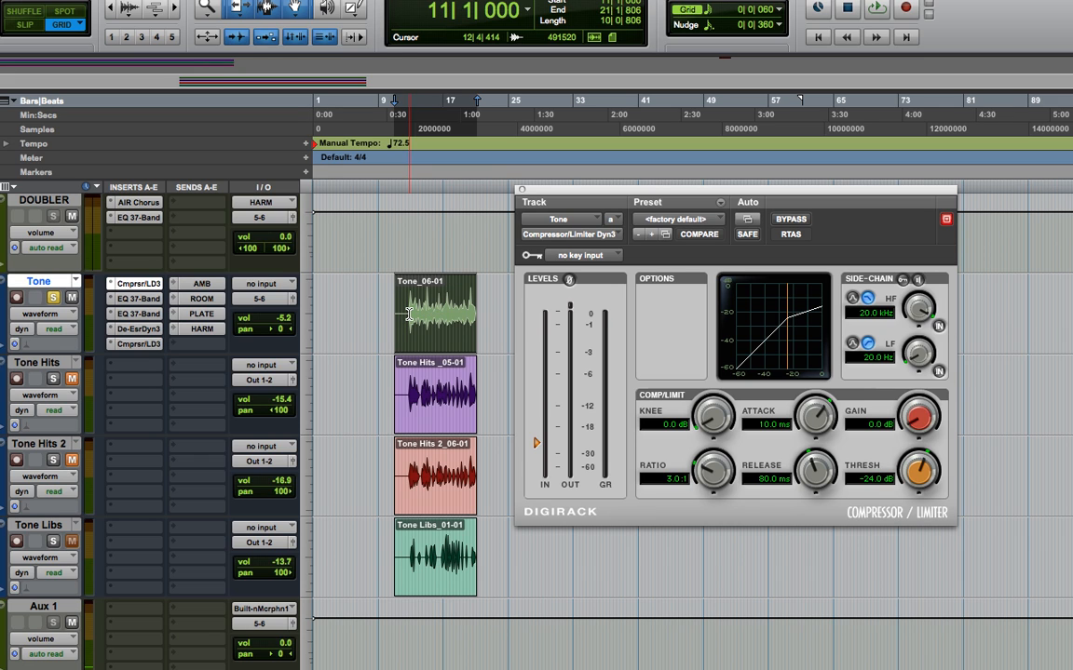
pyautogui.click(408, 317)
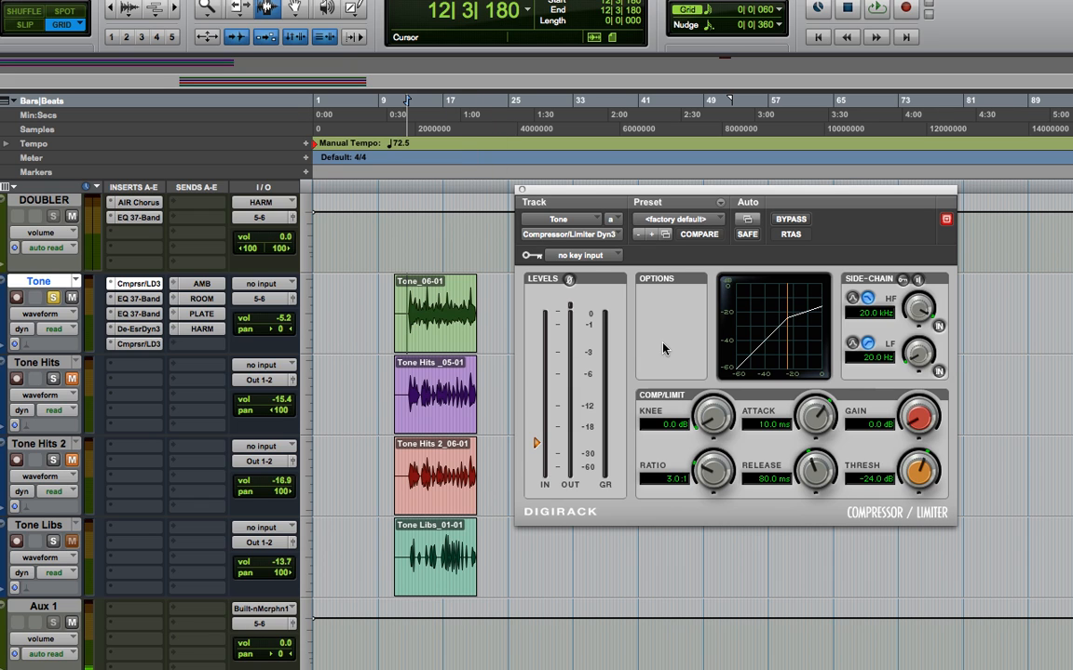
# - During playback, set the Tone track's first compressor to a -25.5 dB threshold and a 10.5 ms attack
pyautogui.press('space')
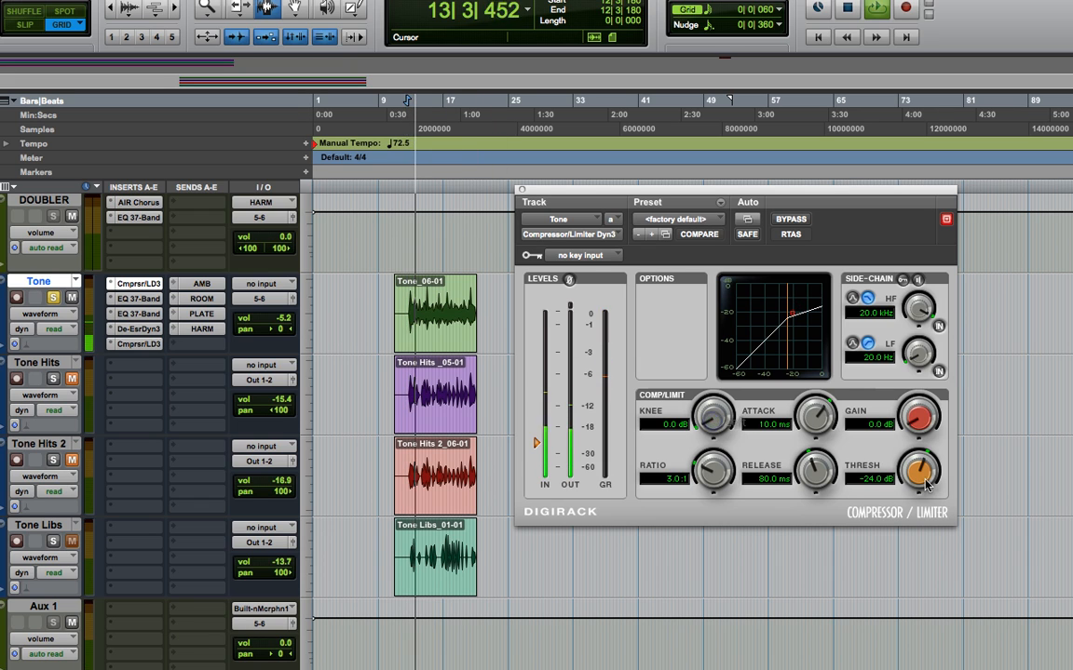
pyautogui.moveTo(926, 479)
pyautogui.mouseDown()
pyautogui.moveTo(929, 465)
pyautogui.moveTo(925, 491)
pyautogui.moveTo(924, 482)
pyautogui.mouseUp()
pyautogui.moveTo(810, 410)
pyautogui.mouseDown()
pyautogui.moveTo(798, 419)
pyautogui.moveTo(803, 402)
pyautogui.mouseUp()
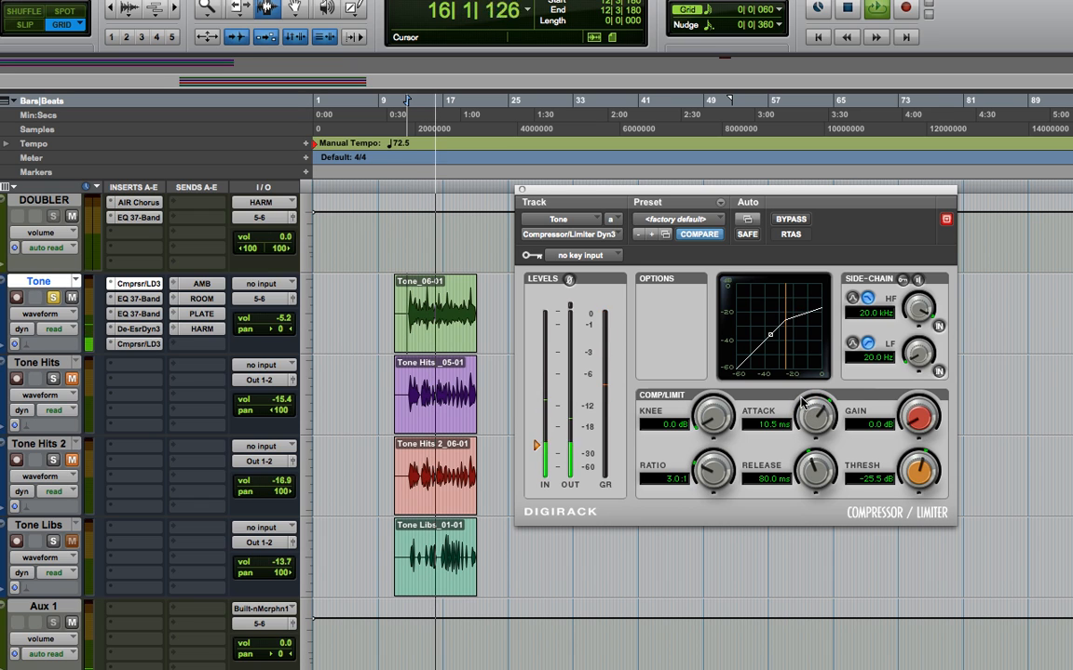
pyautogui.press('space')
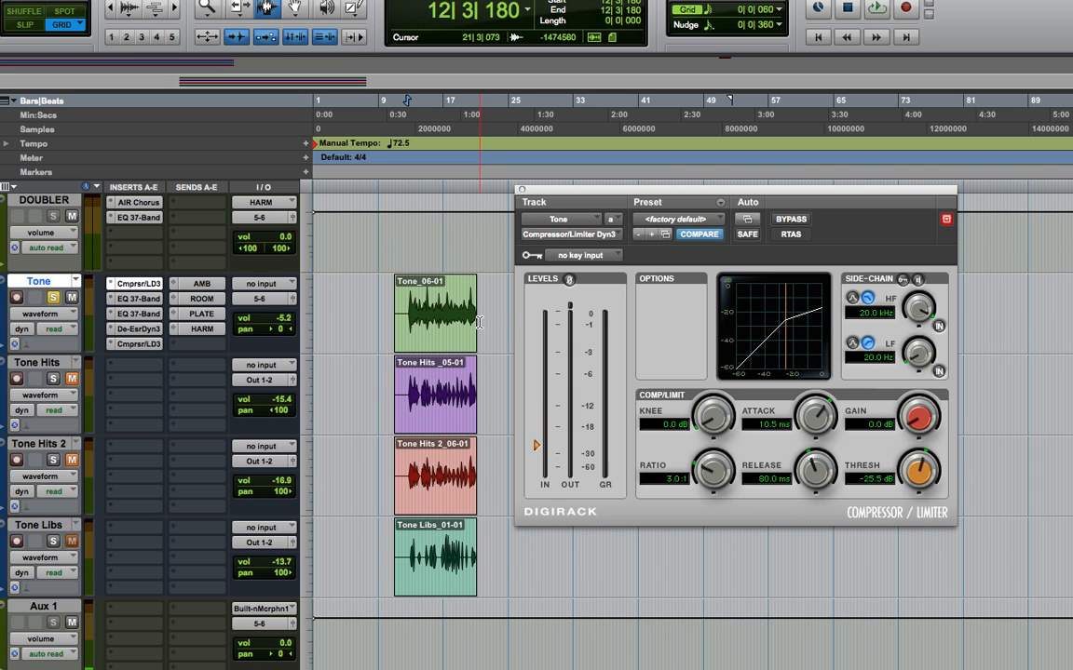
# - In the first EQ on the Tone track, enable the high-pass filter at 103.6 Hz with a 24 dB/oct slope
pyautogui.press('Escape')
pyautogui.press('Escape')
pyautogui.press('Escape')
pyautogui.press('Escape')
pyautogui.press('Escape')
pyautogui.moveTo(403, 318); pyautogui.dragTo(480, 322)
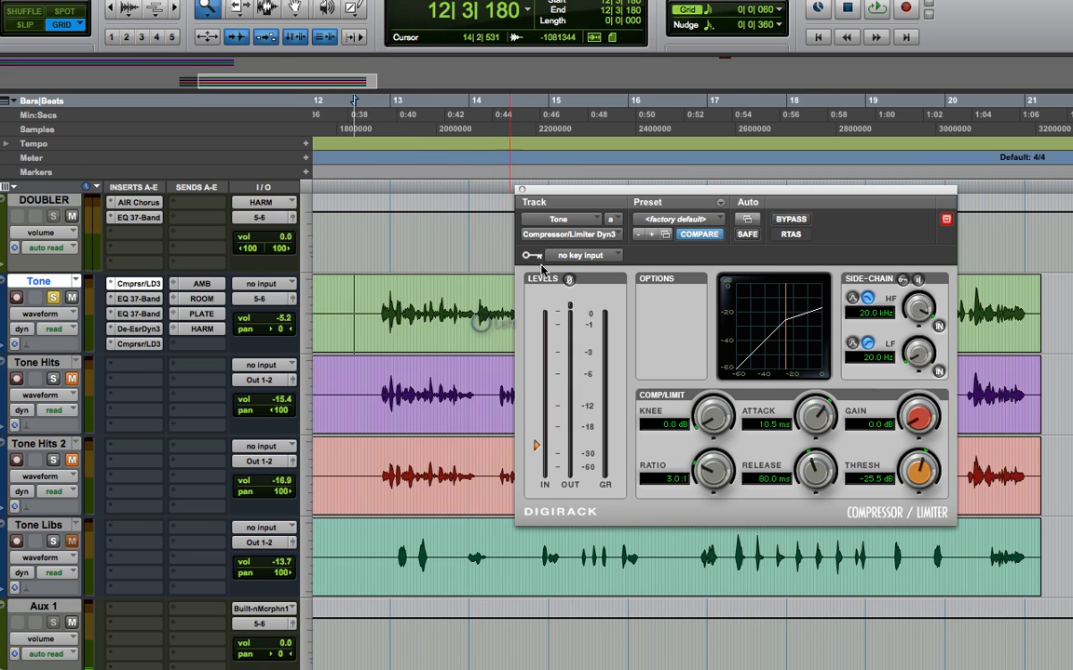
pyautogui.moveTo(548, 195)
pyautogui.mouseDown()
pyautogui.moveTo(518, 363)
pyautogui.moveTo(502, 382)
pyautogui.moveTo(575, 380)
pyautogui.moveTo(588, 298)
pyautogui.mouseUp()
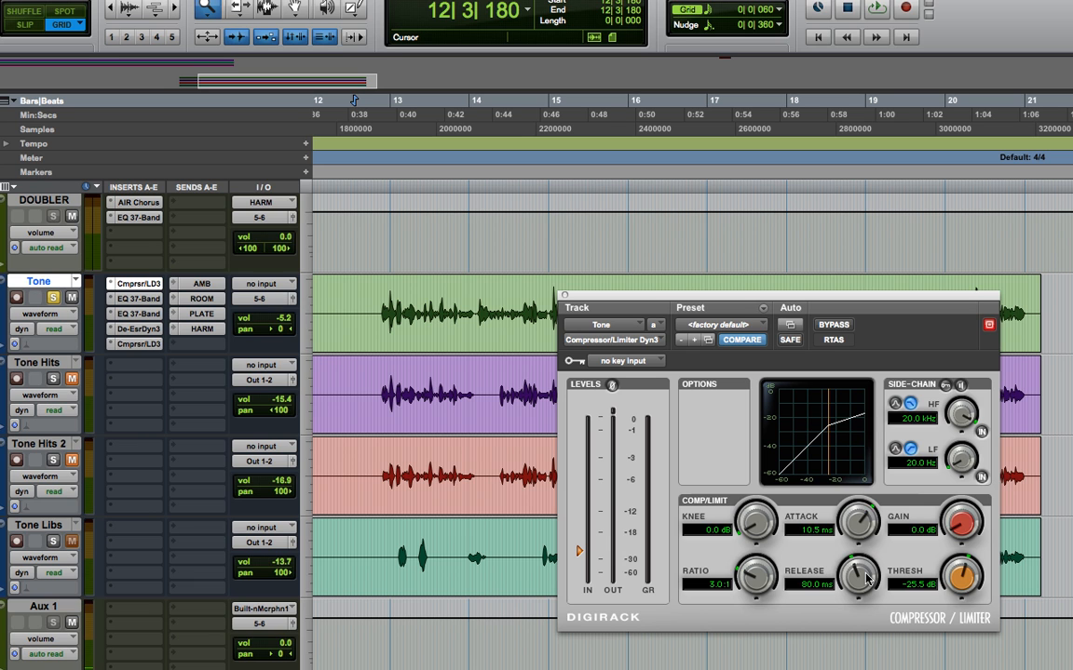
pyautogui.click(139, 297)
pyautogui.moveTo(695, 298); pyautogui.dragTo(584, 189)
pyautogui.click(549, 383)
pyautogui.moveTo(533, 362); pyautogui.dragTo(522, 232)
pyautogui.moveTo(477, 389); pyautogui.dragTo(537, 422)
# - Cut the first EQ's low-mid band at 200 Hz to -3.1 dB with a Q of 0.12 and audition it
pyautogui.moveTo(638, 536); pyautogui.dragTo(641, 549)
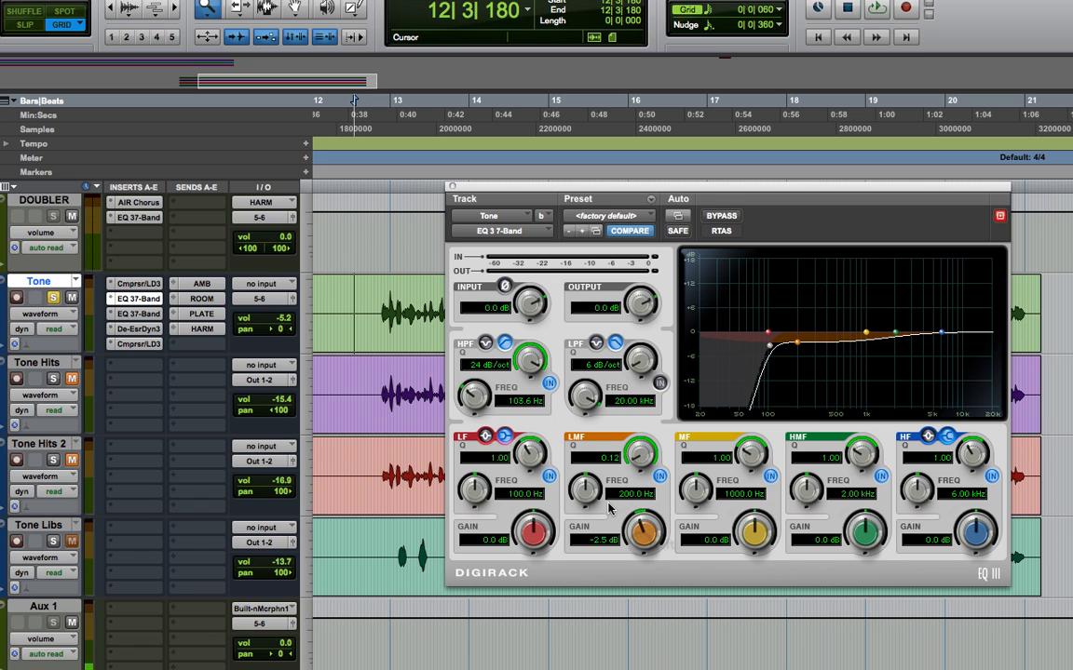
pyautogui.press('space')
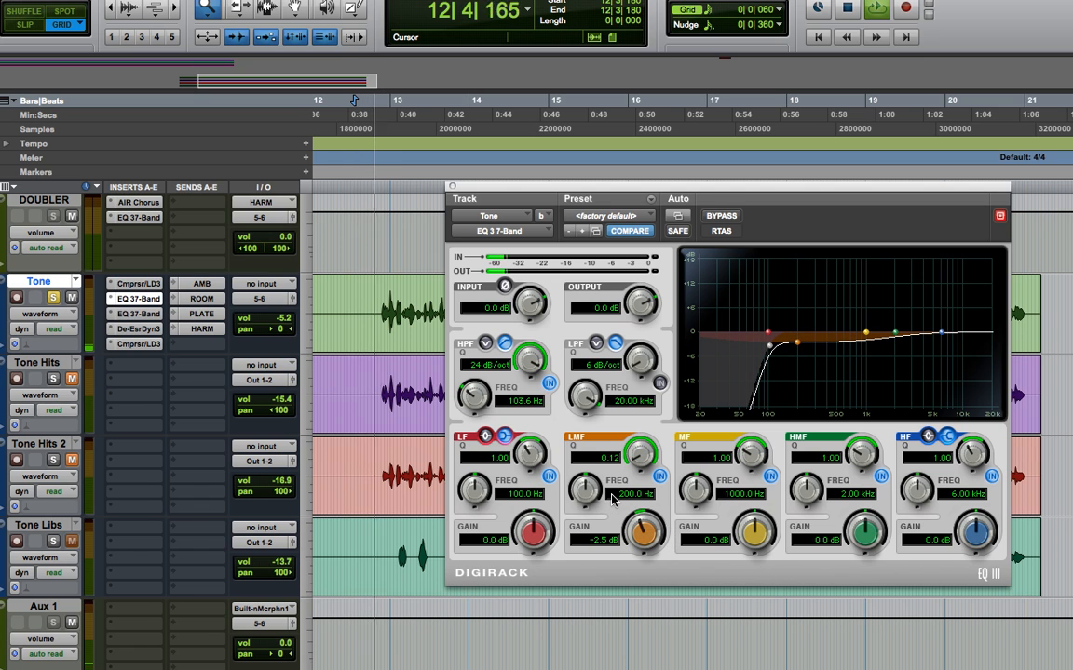
pyautogui.moveTo(624, 520)
pyautogui.mouseDown()
pyautogui.moveTo(637, 531)
pyautogui.moveTo(642, 511)
pyautogui.moveTo(642, 527)
pyautogui.mouseUp()
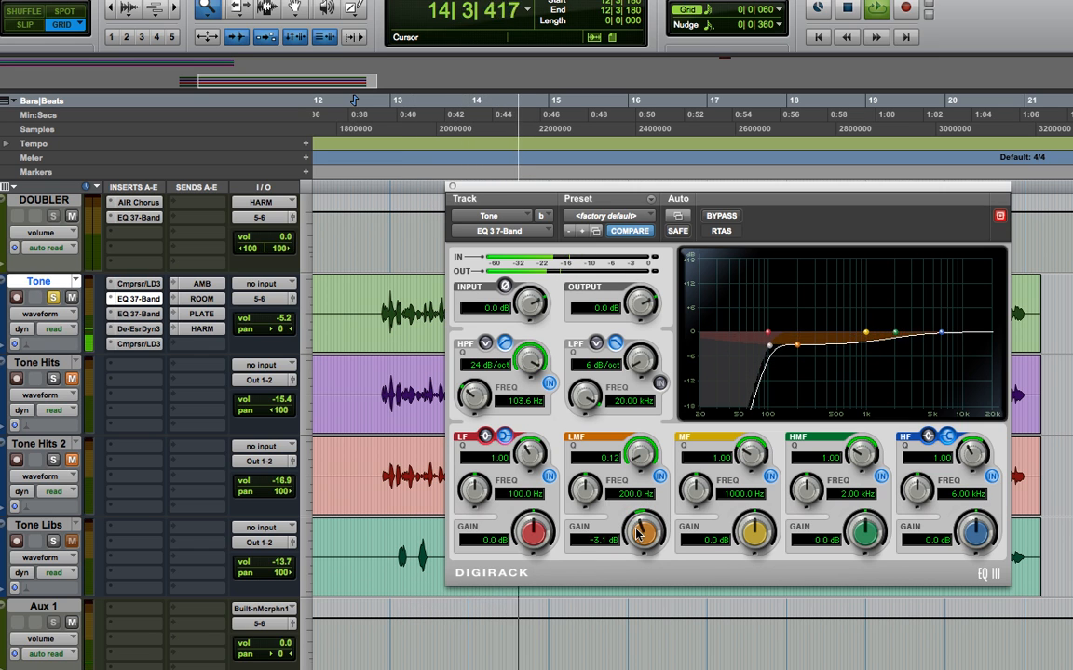
pyautogui.keyDown('super'); pyautogui.click(142, 300); pyautogui.keyUp('super')
pyautogui.keyDown('super'); pyautogui.click(144, 303); pyautogui.keyUp('super')
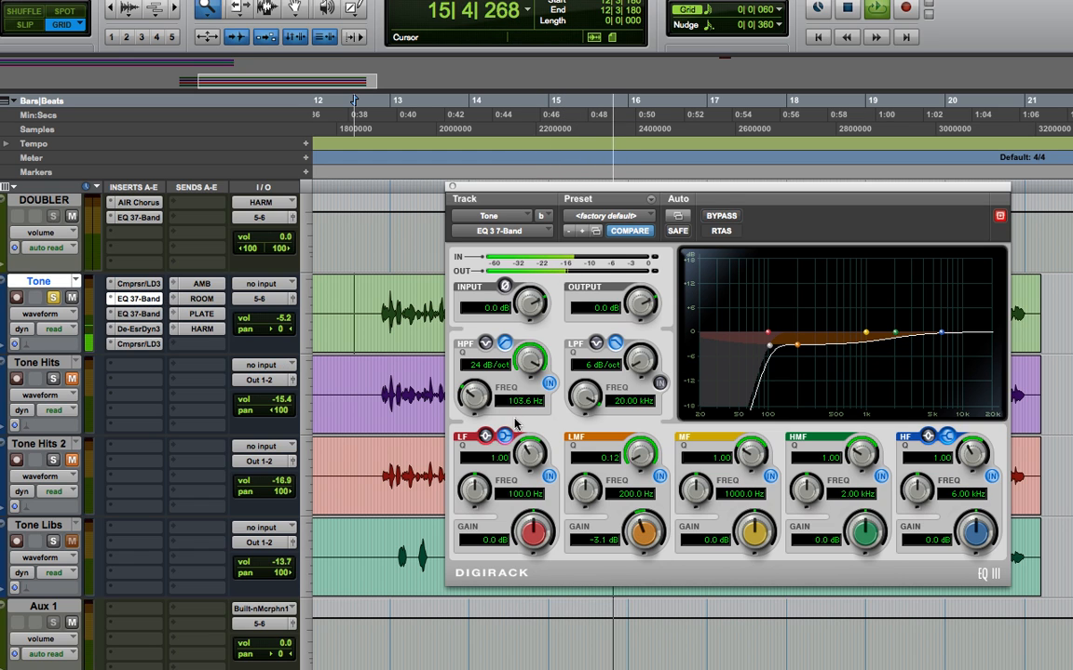
pyautogui.press('space')
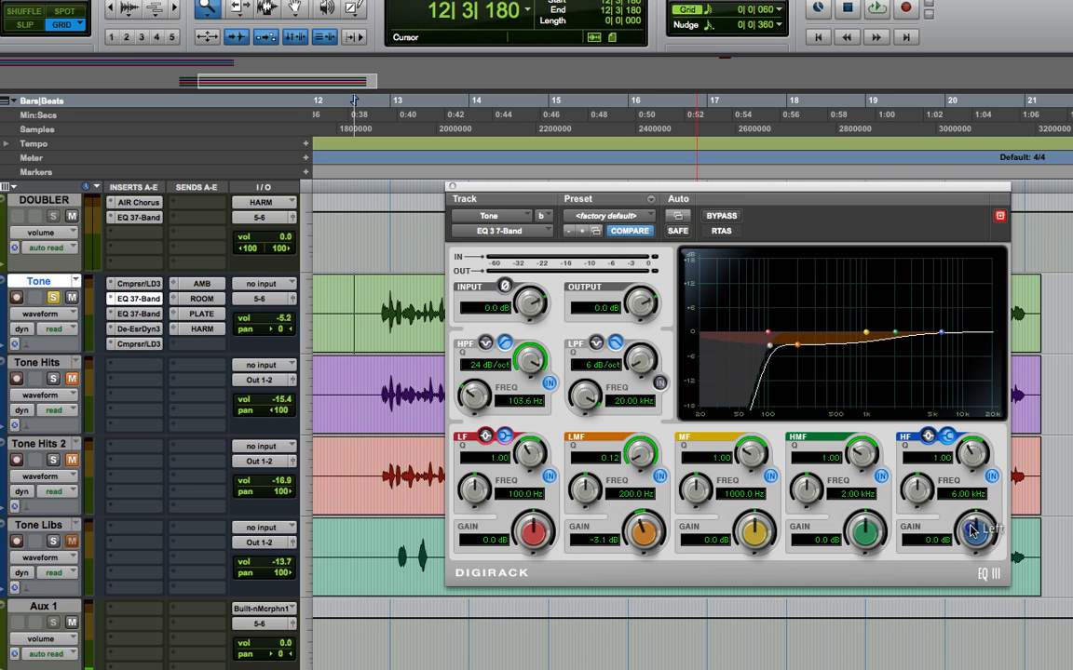
# - Try adjusting the high-frequency band's gain on the first EQ during playback
pyautogui.press('space')
pyautogui.moveTo(971, 531)
pyautogui.mouseDown()
pyautogui.moveTo(975, 479)
pyautogui.moveTo(976, 536)
pyautogui.mouseUp()
pyautogui.press('space')
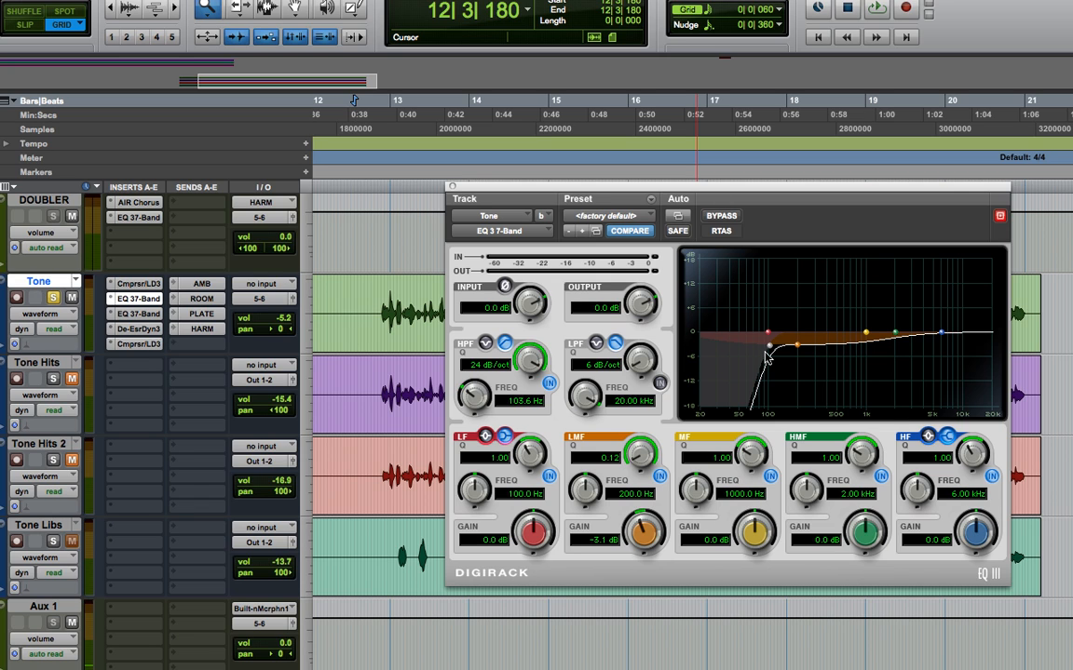
pyautogui.press('space')
pyautogui.press('space')
# - In the second EQ on the Tone track, enable the high-pass filter at 127.7 Hz with a 24 dB/oct slope
pyautogui.click(146, 316)
pyautogui.click(550, 384)
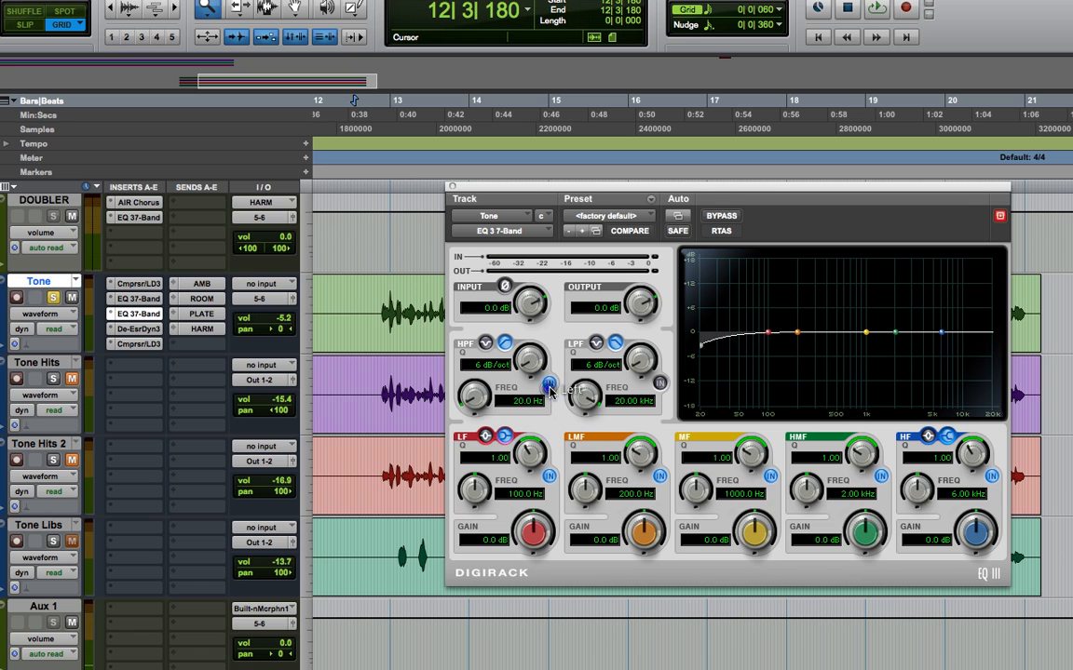
pyautogui.moveTo(536, 365); pyautogui.dragTo(525, 266)
pyautogui.moveTo(473, 387); pyautogui.dragTo(483, 345)
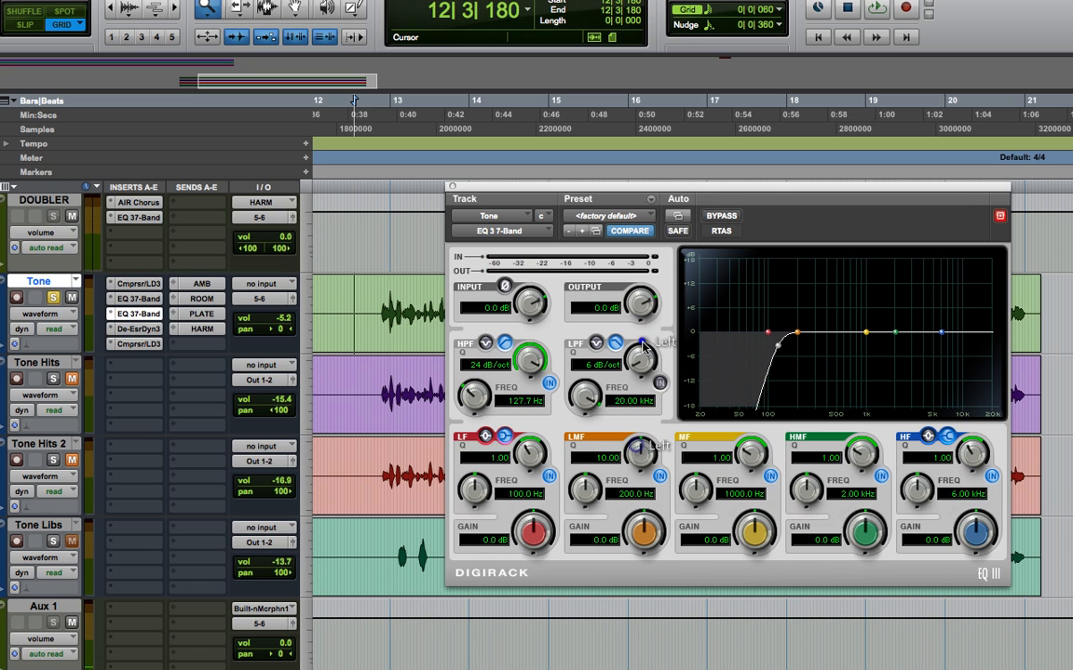
# - Sweep a boosted, Q 10 low-mid band to 258.6 Hz during playback and cut it to -3.4 dB
pyautogui.moveTo(644, 533); pyautogui.dragTo(642, 434)
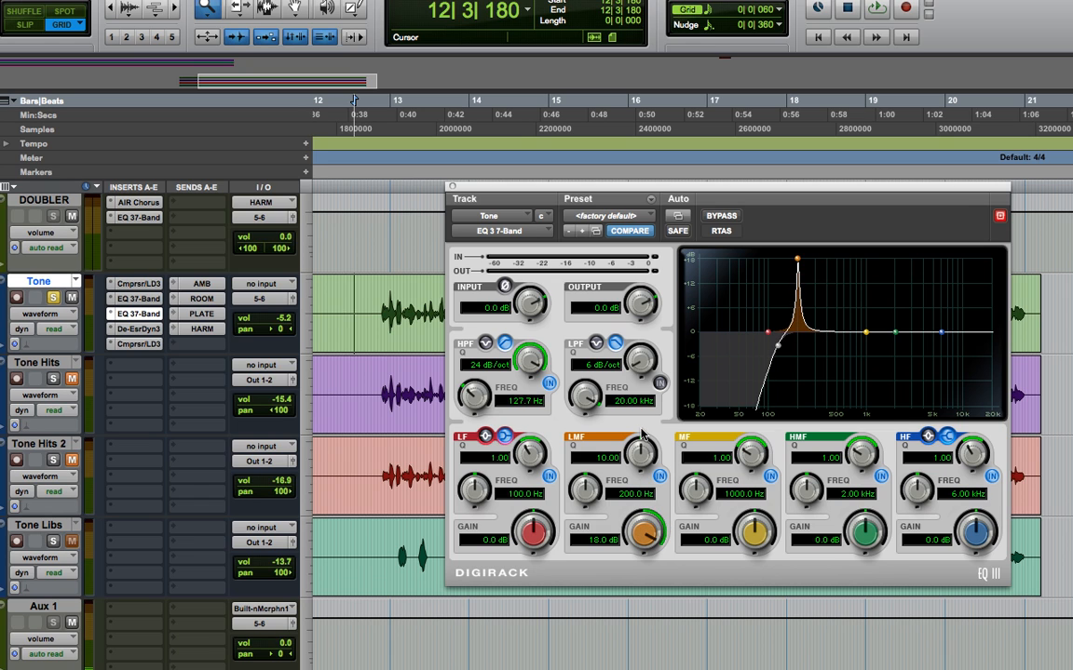
pyautogui.moveTo(587, 494)
pyautogui.mouseDown()
pyautogui.moveTo(593, 477)
pyautogui.moveTo(584, 506)
pyautogui.mouseUp()
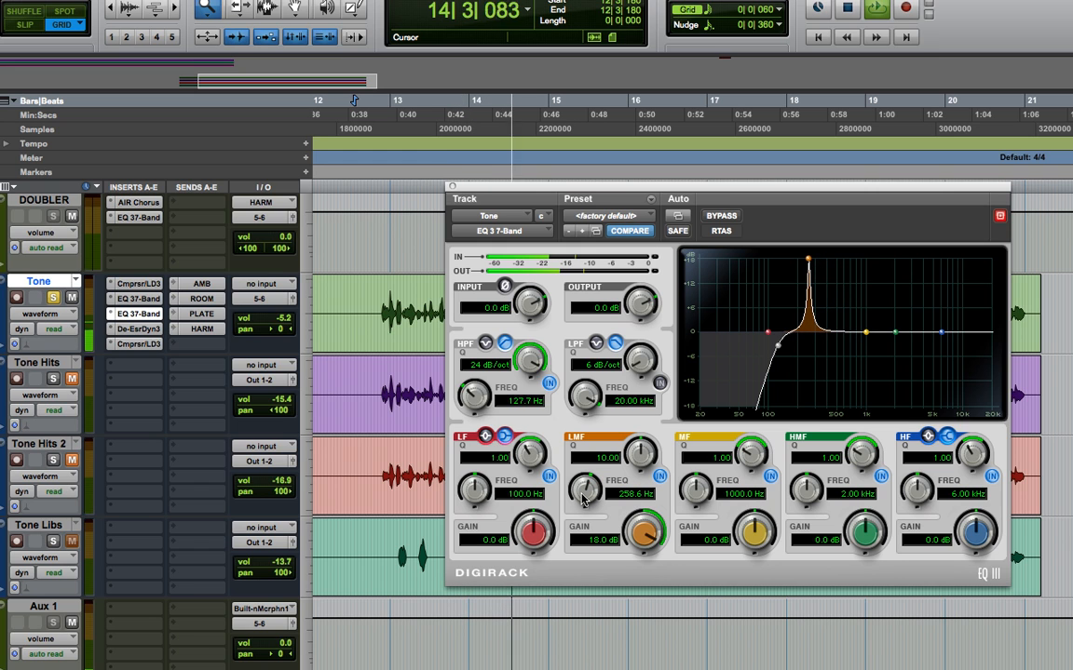
pyautogui.moveTo(649, 538); pyautogui.dragTo(634, 622)
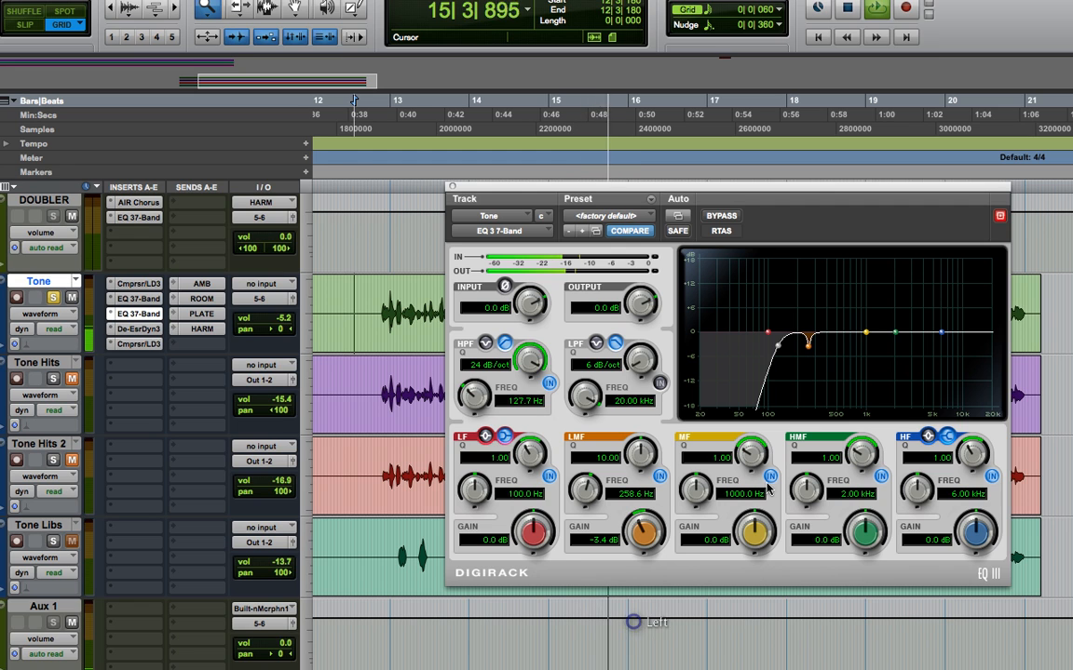
# - Sweep a boosted, Q 8.48 mid band to 1.23 kHz during playback and cut it to -3.9 dB
pyautogui.moveTo(745, 528); pyautogui.dragTo(750, 366)
pyautogui.moveTo(701, 498)
pyautogui.mouseDown()
pyautogui.moveTo(690, 479)
pyautogui.moveTo(698, 512)
pyautogui.moveTo(713, 480)
pyautogui.mouseUp()
pyautogui.moveTo(752, 533); pyautogui.dragTo(734, 627)
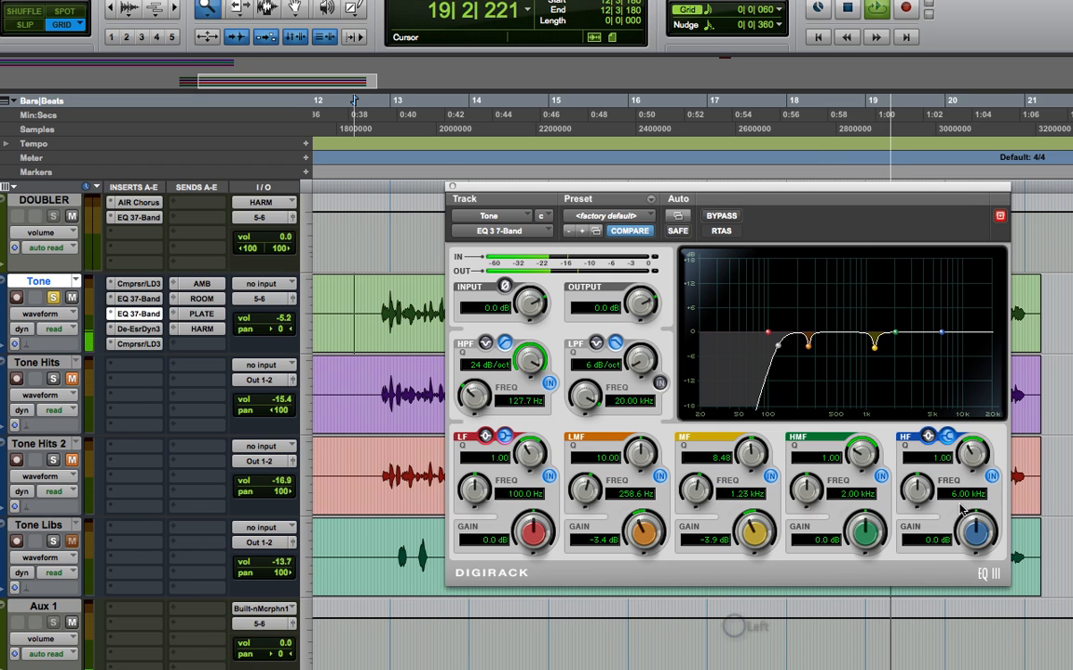
pyautogui.press('space')
# - Set the high-mid band's Q to 8.10, sweep it boosted to 7.20 kHz during playback, and cut it to -3.7 dB
pyautogui.moveTo(860, 451); pyautogui.dragTo(865, 372)
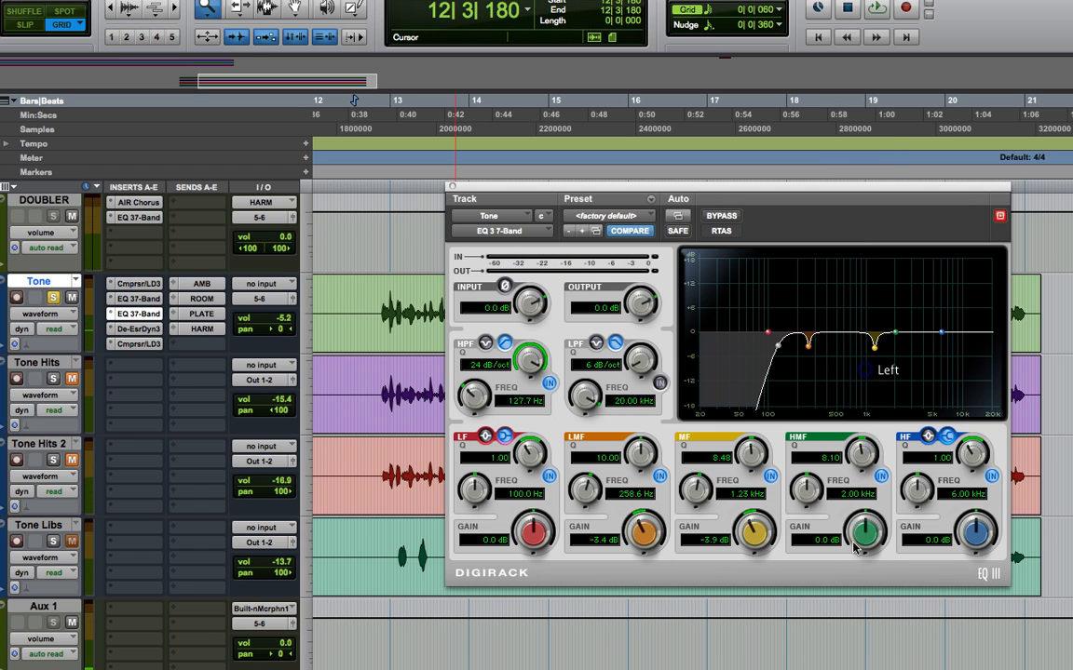
pyautogui.moveTo(855, 548); pyautogui.dragTo(866, 491)
pyautogui.moveTo(800, 485); pyautogui.dragTo(809, 461)
pyautogui.press('space')
pyautogui.moveTo(862, 528); pyautogui.dragTo(861, 449)
pyautogui.moveTo(807, 487)
pyautogui.mouseDown()
pyautogui.moveTo(809, 472)
pyautogui.moveTo(807, 491)
pyautogui.moveTo(813, 484)
pyautogui.mouseUp()
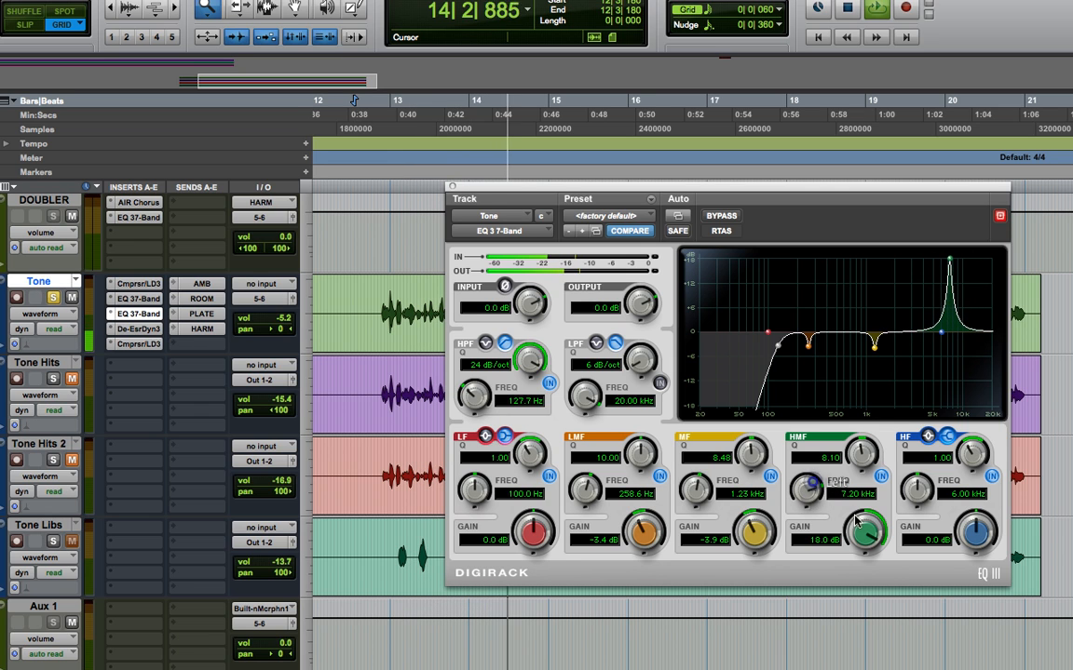
pyautogui.moveTo(862, 523); pyautogui.dragTo(848, 621)
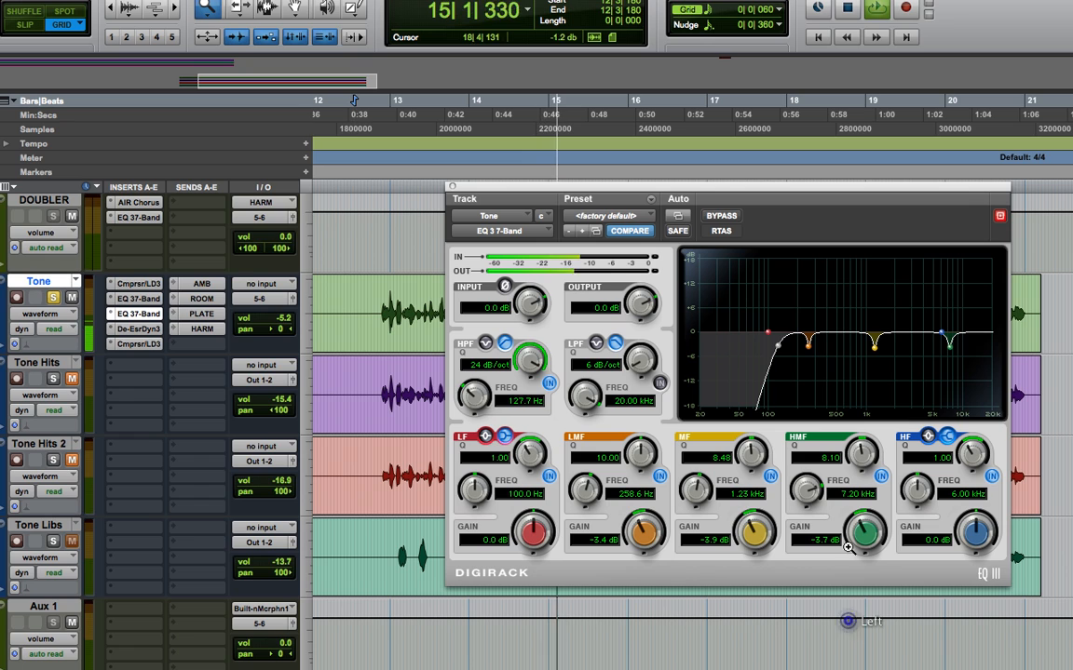
pyautogui.press('space')
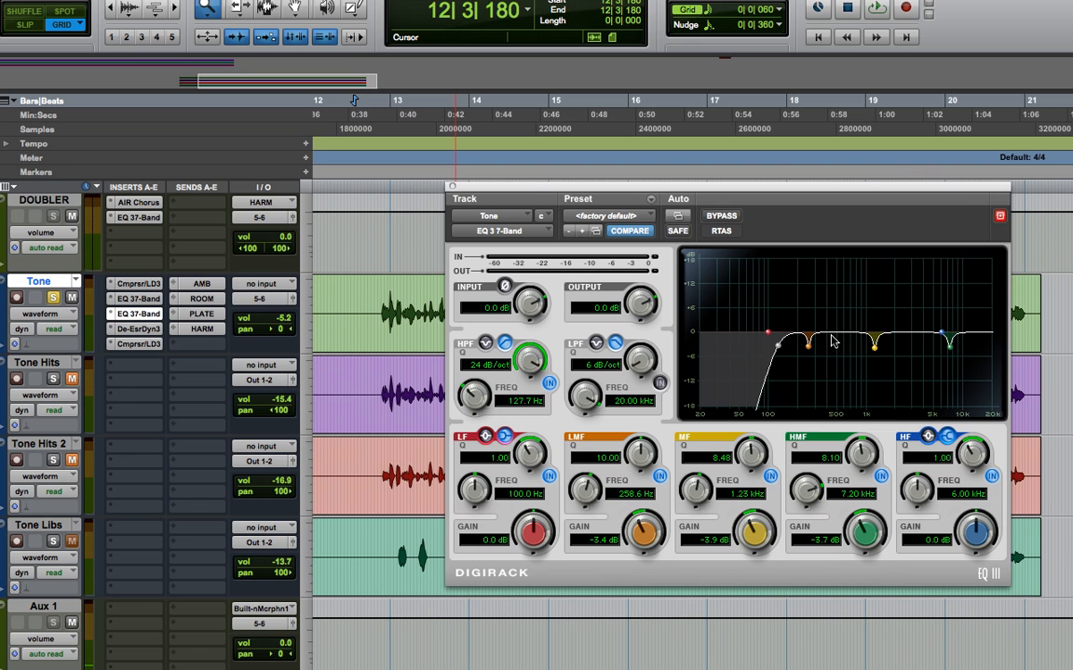
# - Set the Tone track's de-esser to HF Only at 6.9 kHz with a -11.0 dB range, using Listen mode only while adjusting
pyautogui.click(134, 299)
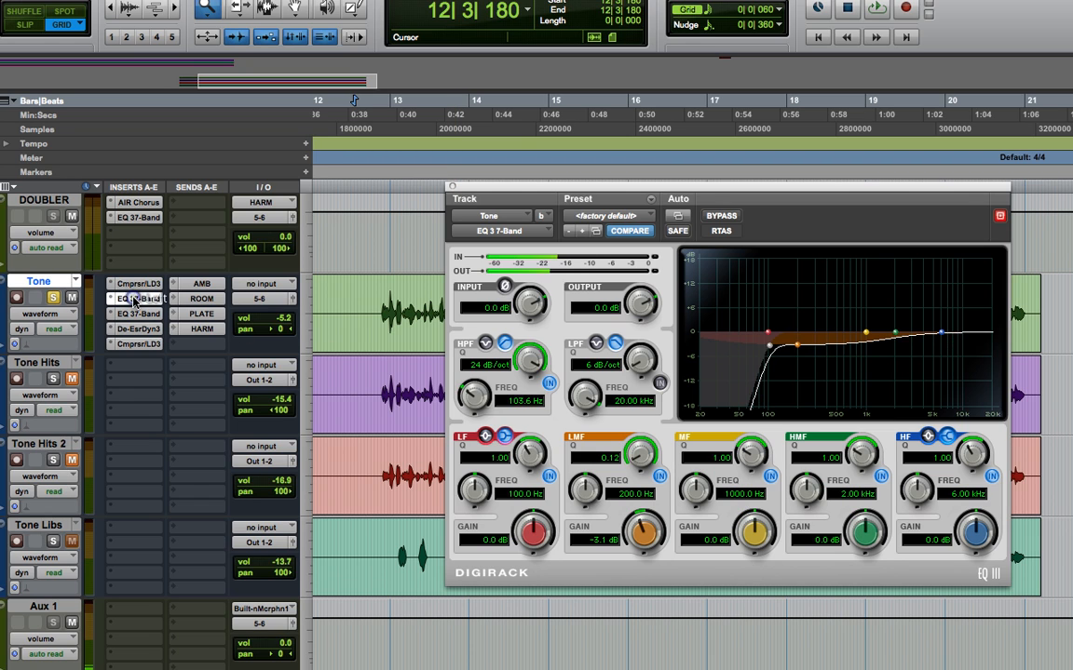
pyautogui.click(138, 314)
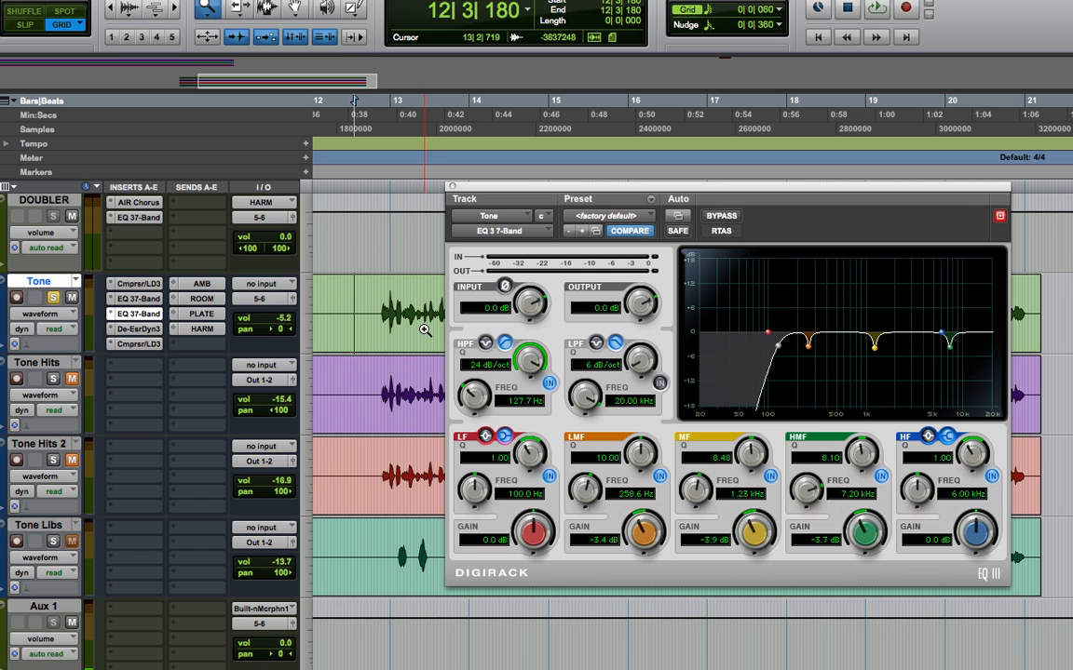
pyautogui.click(152, 329)
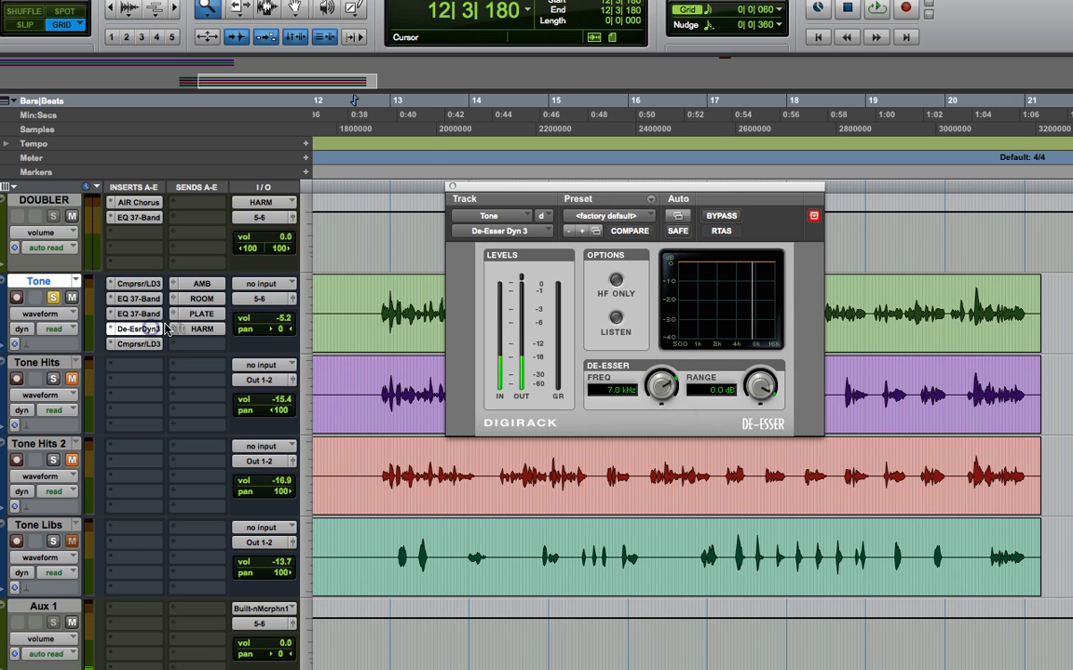
pyautogui.click(614, 277)
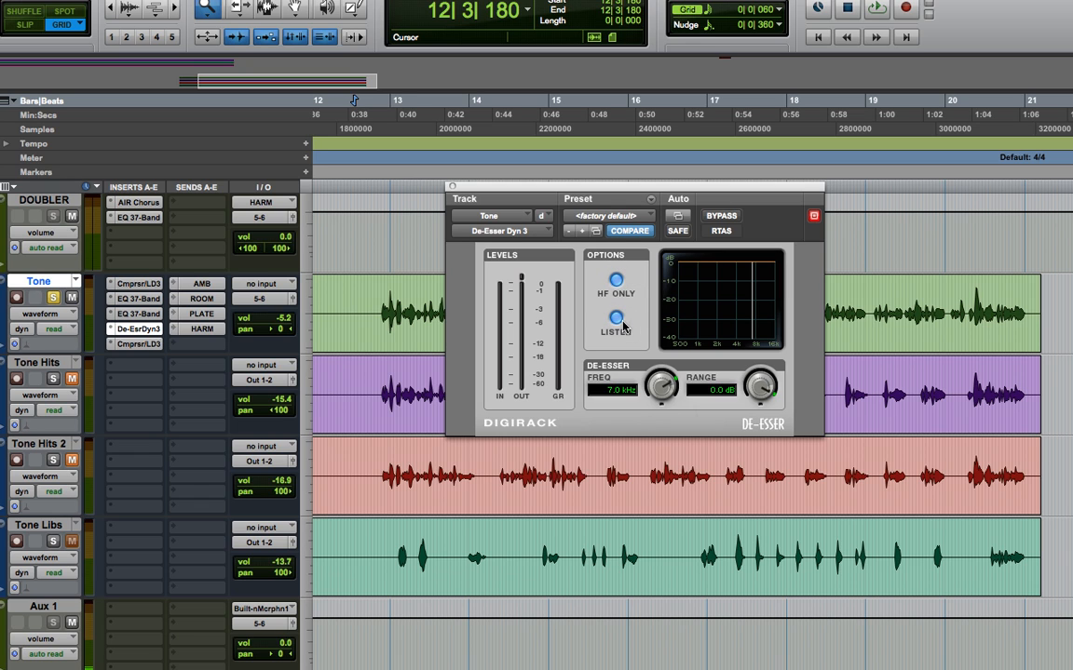
pyautogui.press('space')
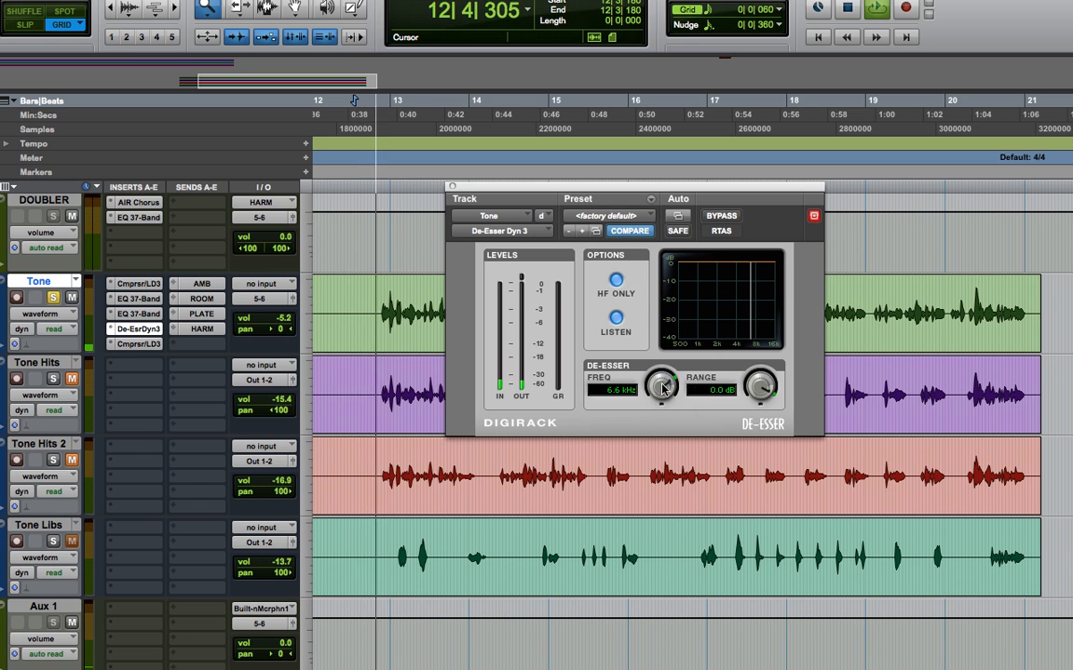
pyautogui.moveTo(662, 383); pyautogui.dragTo(658, 382)
pyautogui.moveTo(761, 386); pyautogui.dragTo(760, 430)
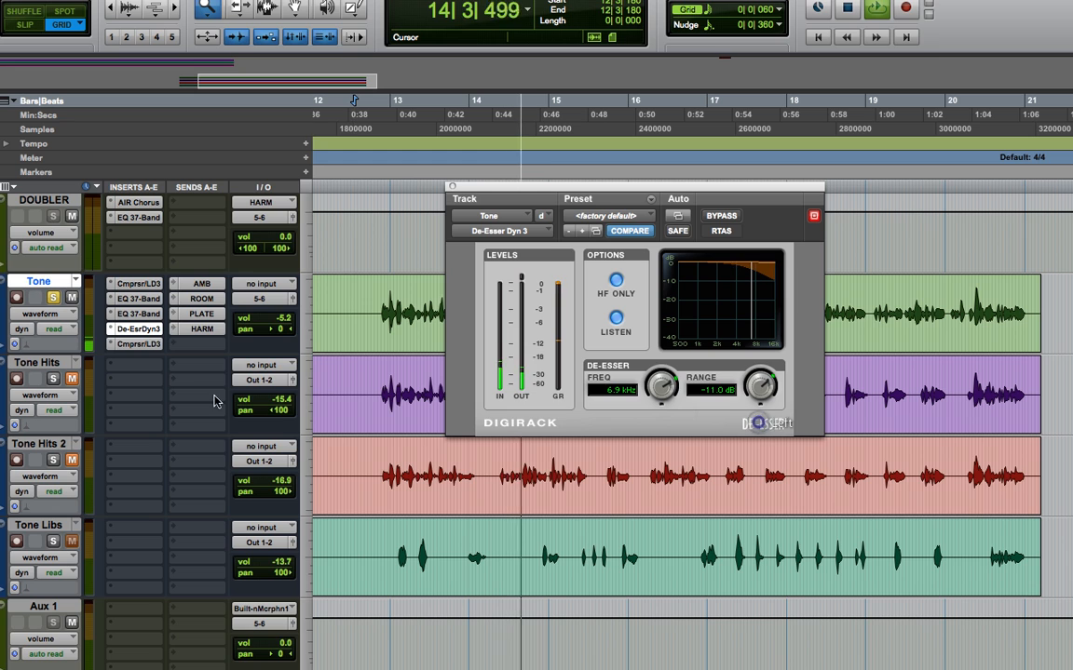
pyautogui.click(615, 318)
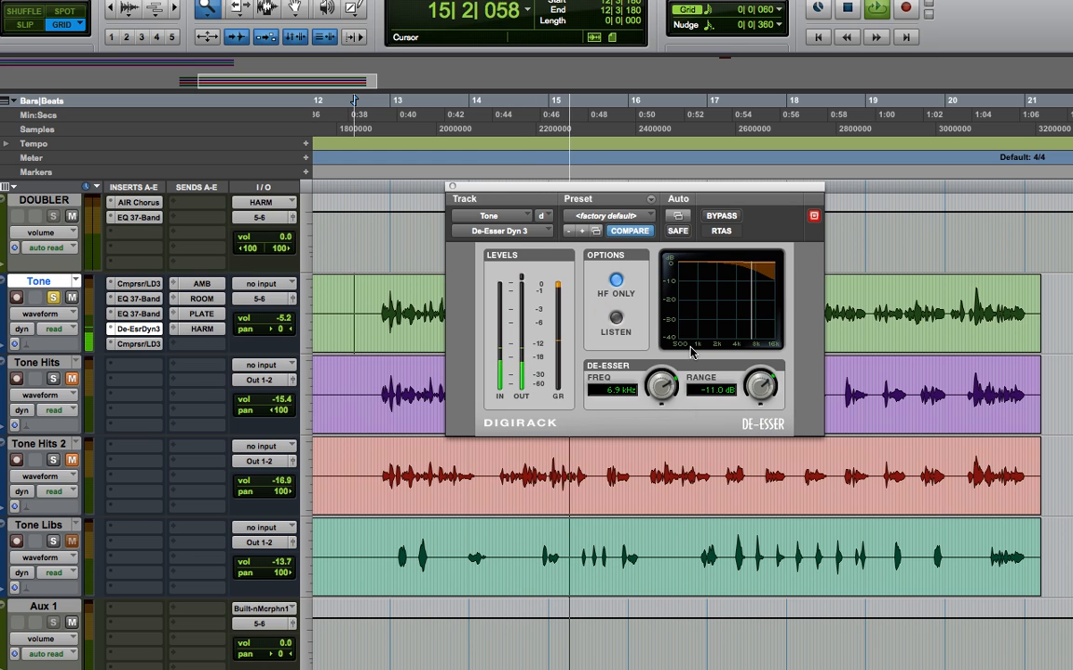
# - Set the Tone track's last compressor to an 11.7 dB knee, 3.5:1 ratio, 9.5 ms attack and 347.3 ms release
pyautogui.click(149, 345)
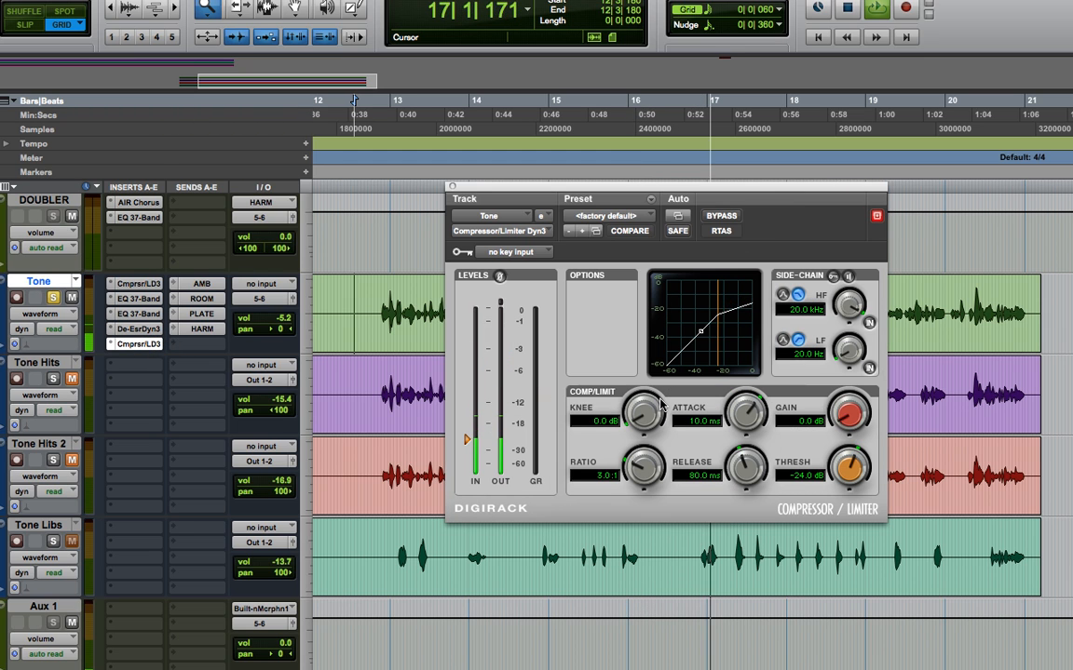
pyautogui.press('space')
pyautogui.moveTo(644, 419); pyautogui.dragTo(650, 353)
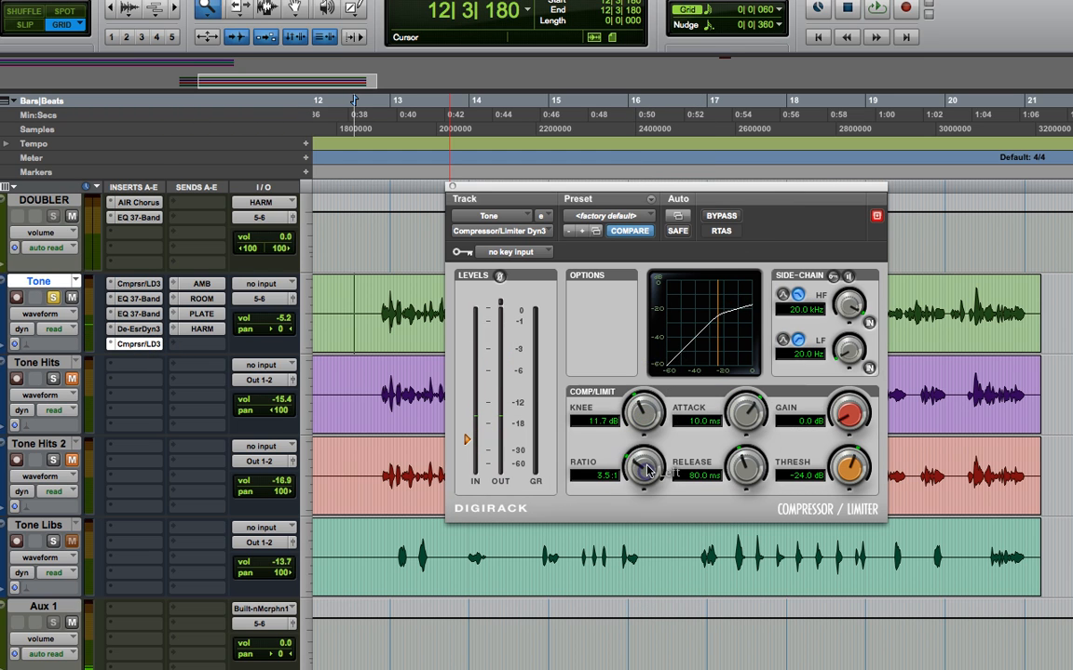
pyautogui.moveTo(755, 409)
pyautogui.mouseDown()
pyautogui.moveTo(747, 440)
pyautogui.moveTo(749, 425)
pyautogui.mouseUp()
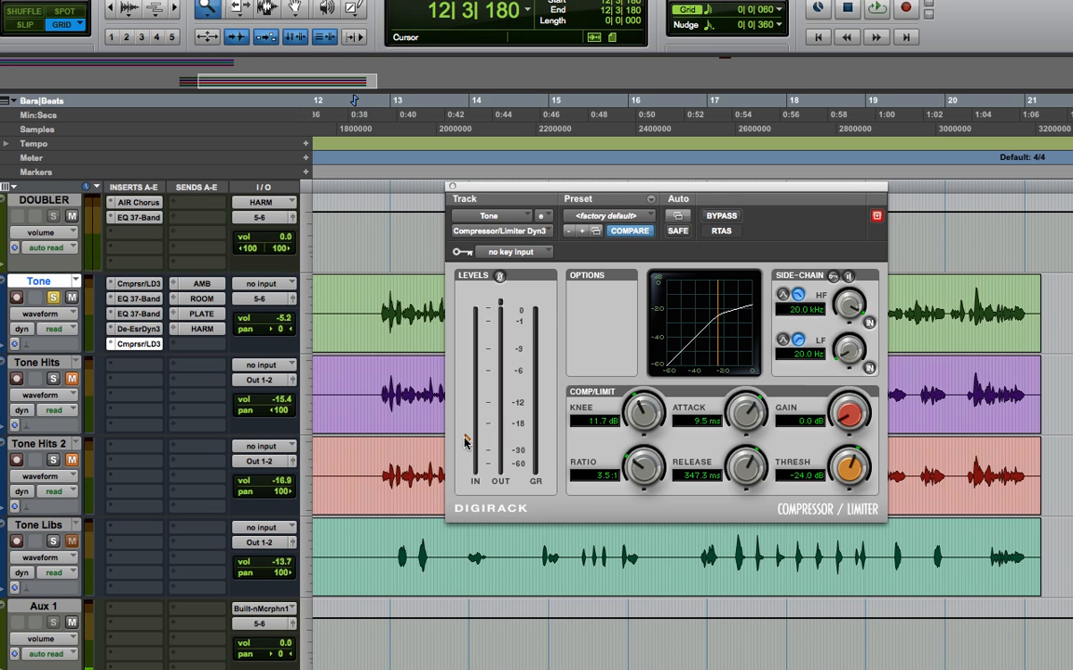
# - During playback, set the compressor to -27.2 dB threshold, 8.4 dB knee, 3.4:1 ratio and 5.1 ms attack, and raise Tone's volume to -1.0 dB
pyautogui.press('space')
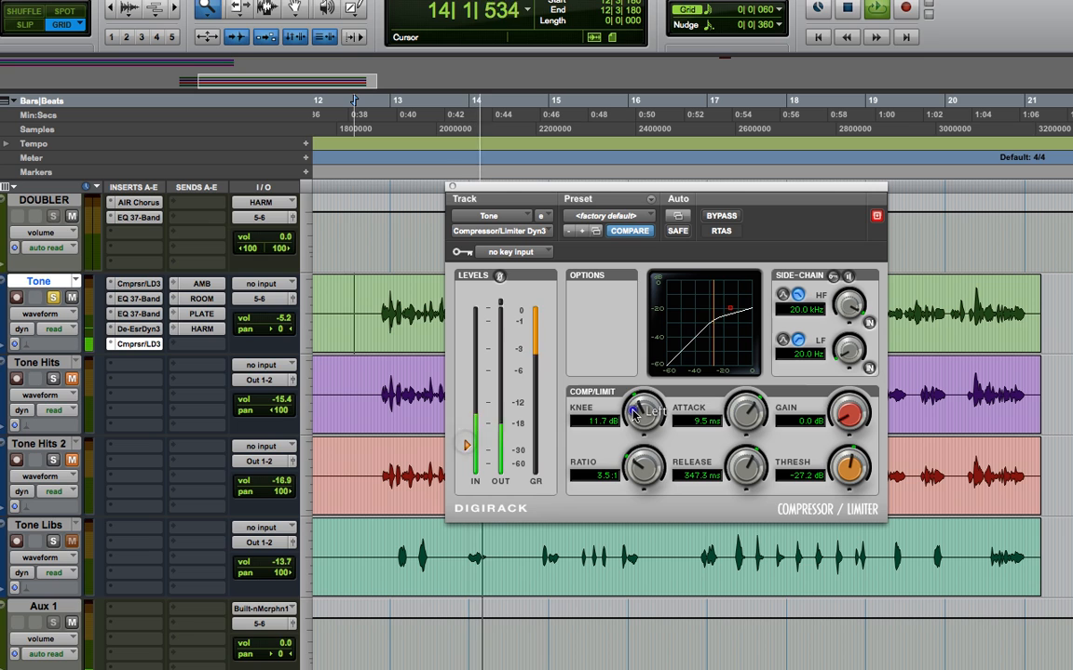
pyautogui.moveTo(640, 416); pyautogui.dragTo(633, 433)
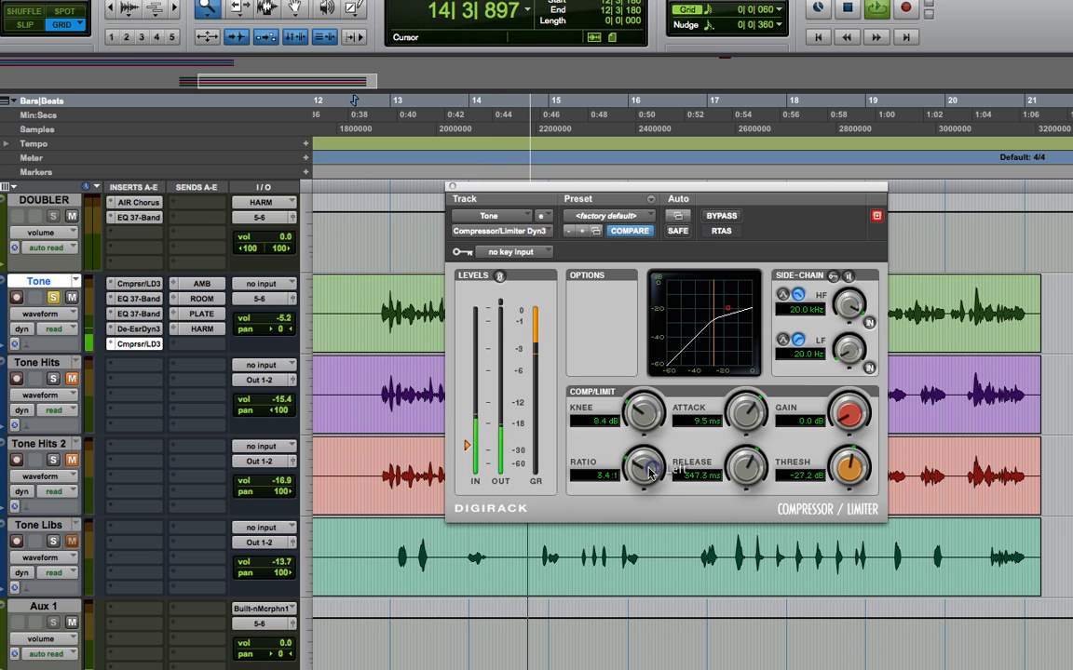
pyautogui.moveTo(649, 472); pyautogui.dragTo(650, 477)
pyautogui.moveTo(744, 413)
pyautogui.mouseDown()
pyautogui.moveTo(721, 443)
pyautogui.moveTo(727, 421)
pyautogui.mouseUp()
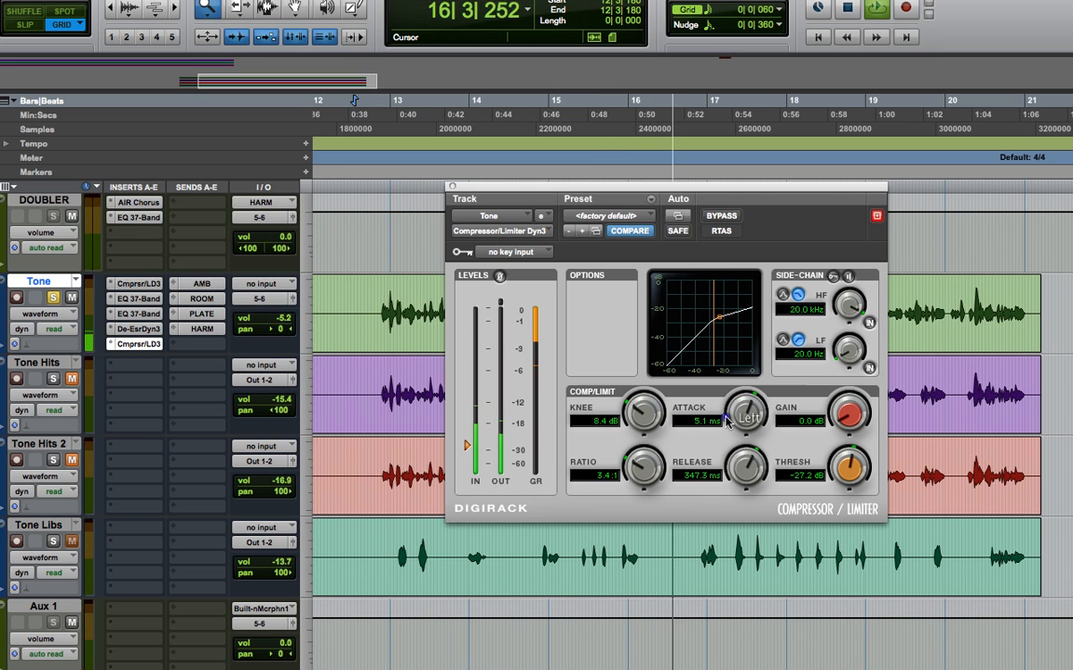
pyautogui.moveTo(277, 317); pyautogui.dragTo(280, 325)
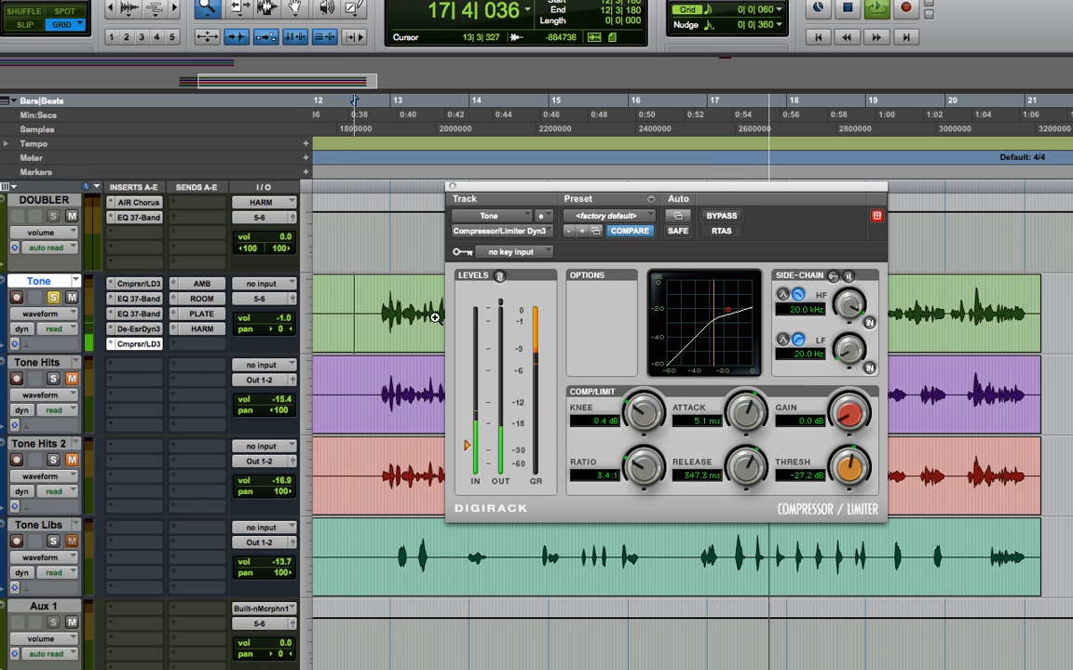
pyautogui.press('space')
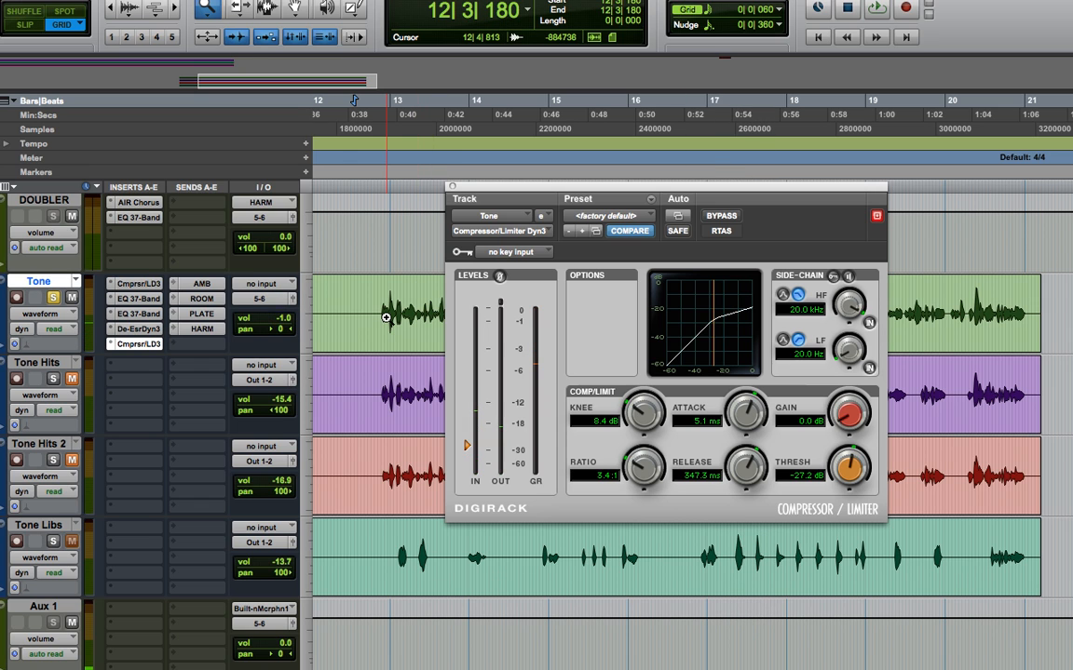
# - Place the playback start at 12|4|540, just before the vocal begins on the Tone track
pyautogui.press('Escape')
pyautogui.press('Escape')
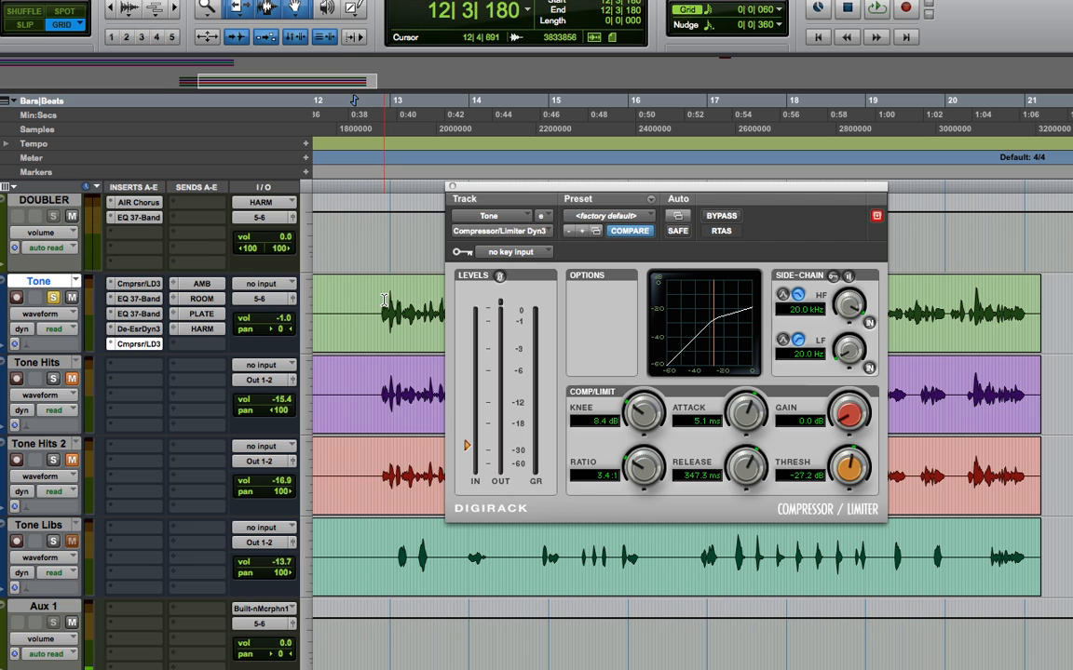
pyautogui.click(384, 300)
pyautogui.click(380, 298)
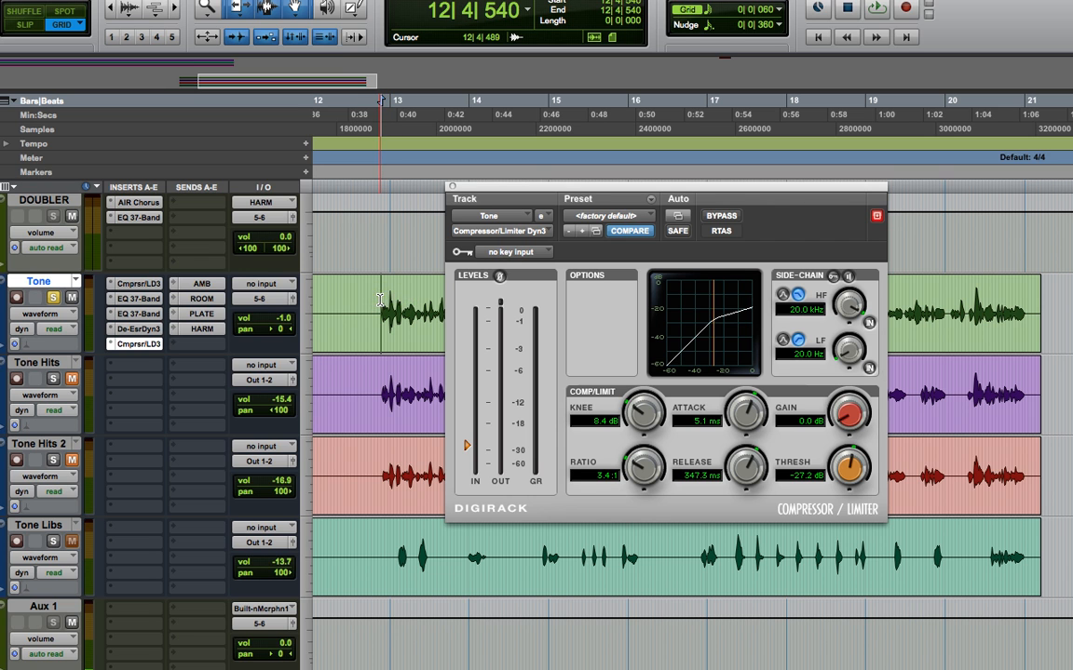
# - Raise the Tone track's AMB send to -17.8 dB and start playback
pyautogui.scroll(5, 319, 367)
pyautogui.scroll(-3, 250, 445)
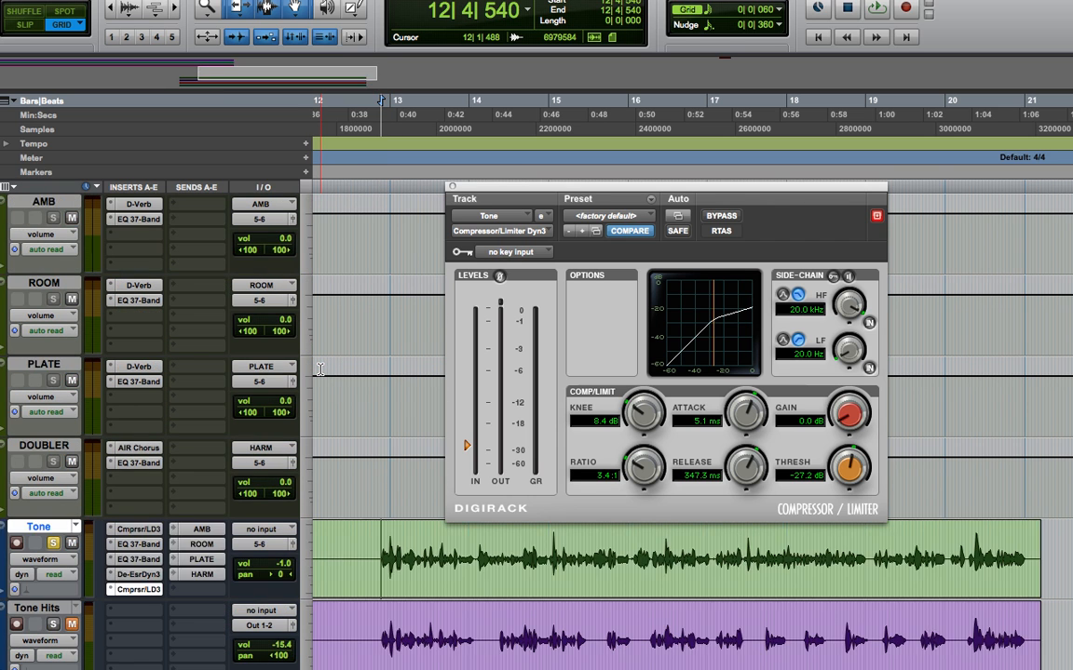
pyautogui.click(206, 452)
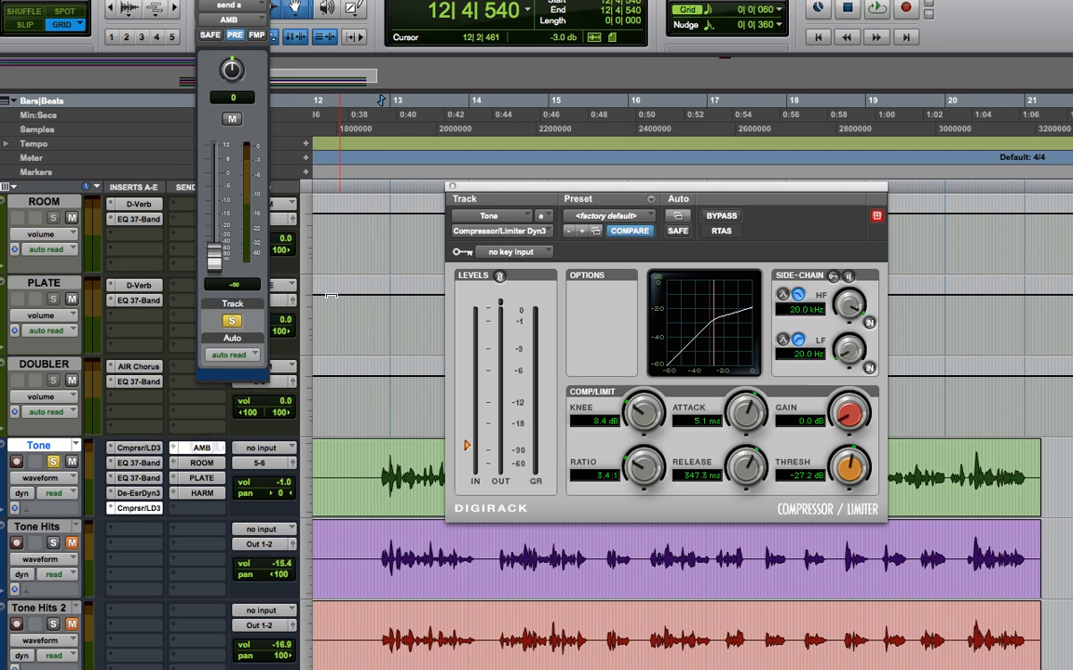
pyautogui.moveTo(214, 250); pyautogui.dragTo(216, 222)
pyautogui.press('space')
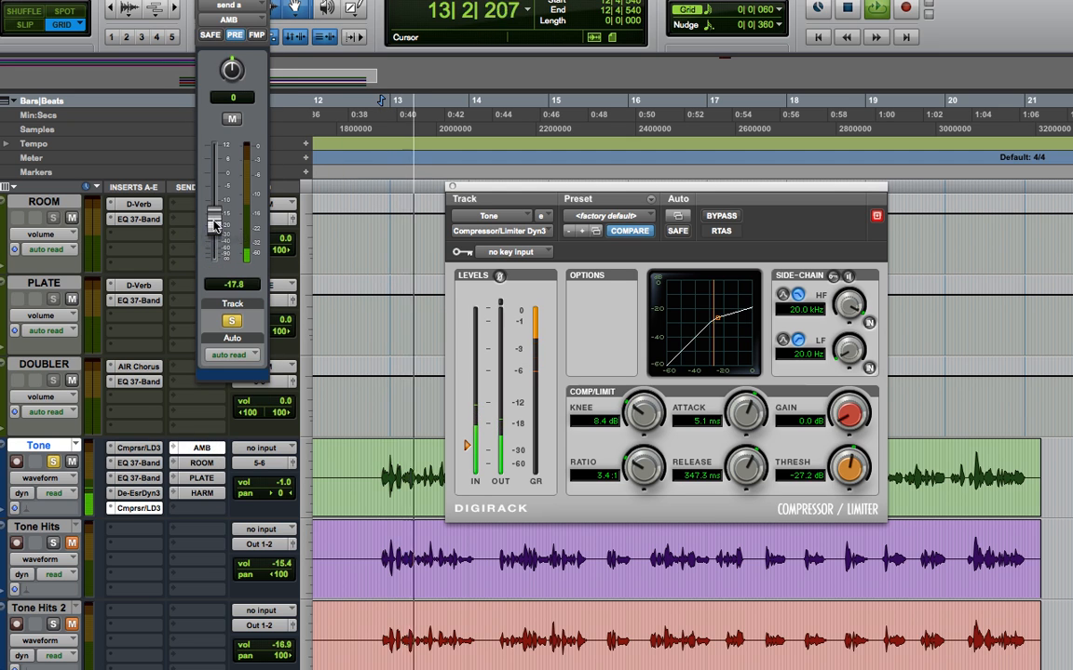
# - Switch the AMB track's D-Verb to the Ambient algorithm with Small size, and set Tone's AMB send to -16.5 dB during playback
pyautogui.scroll(1, 128, 340)
pyautogui.click(138, 204)
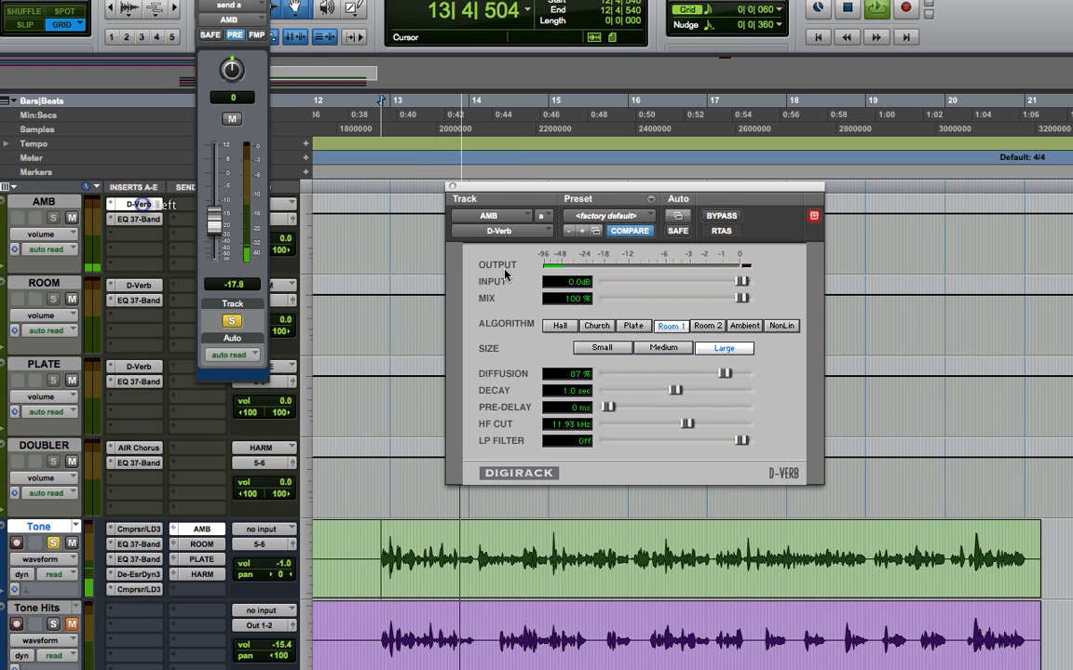
pyautogui.click(745, 326)
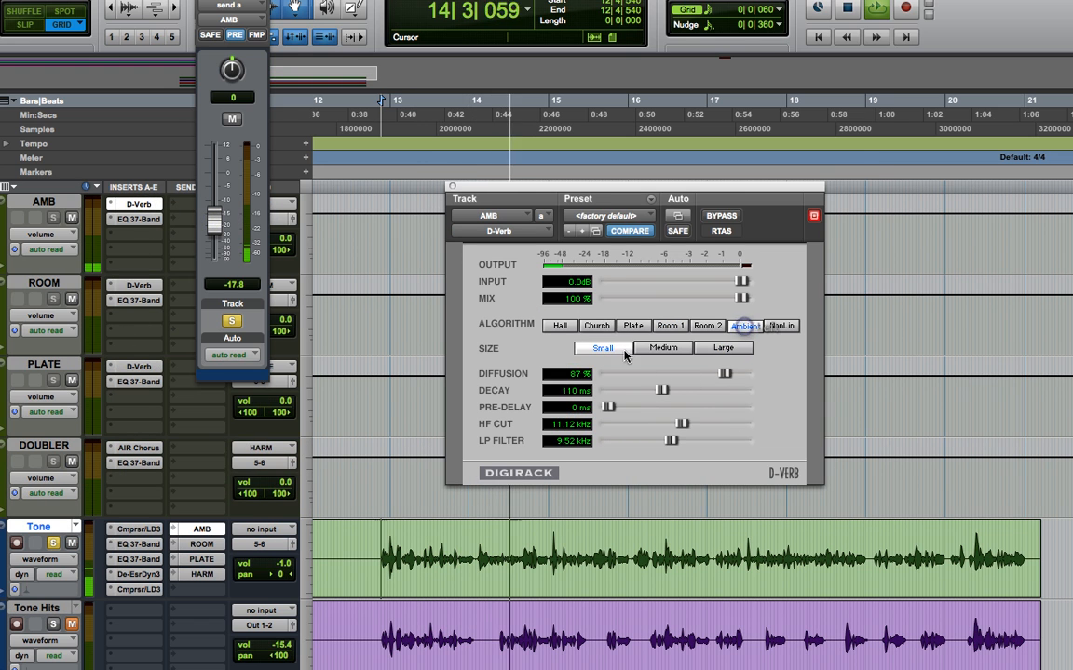
pyautogui.press('space')
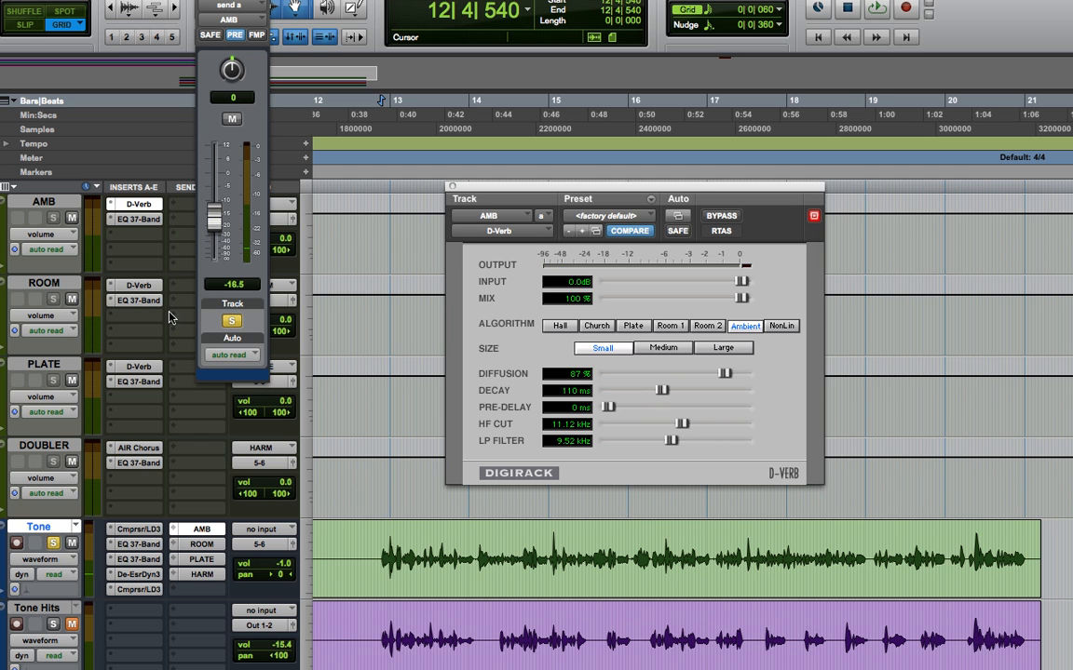
# - Move the send window clear of the sends column and check the Tone track's ROOM, PLATE and HARM sends
pyautogui.moveTo(249, 1); pyautogui.dragTo(395, 60)
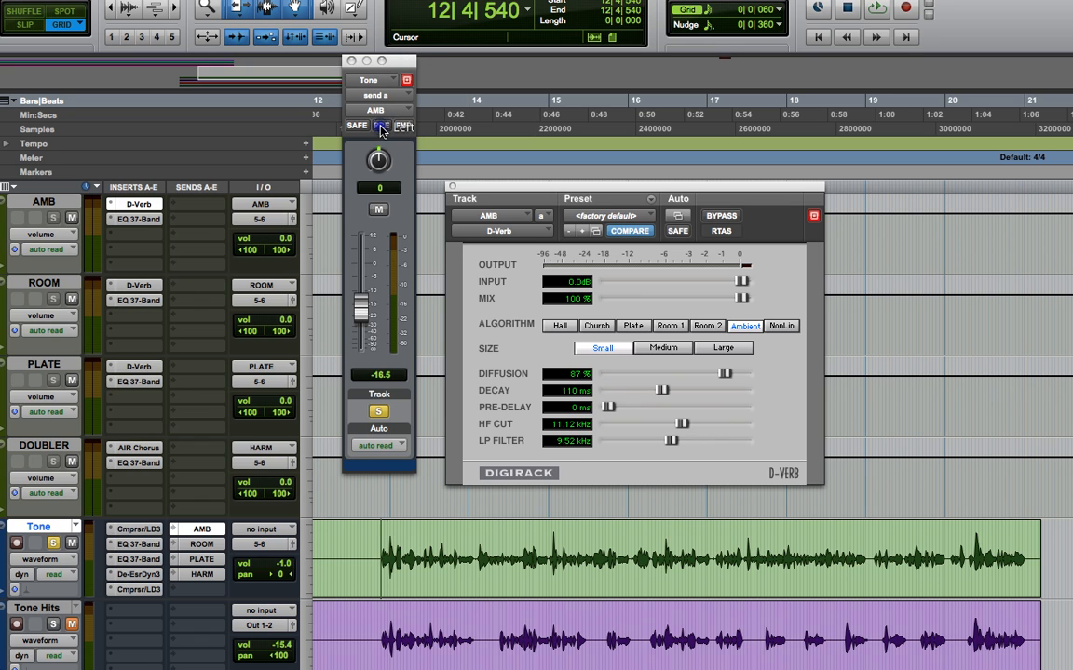
pyautogui.click(201, 543)
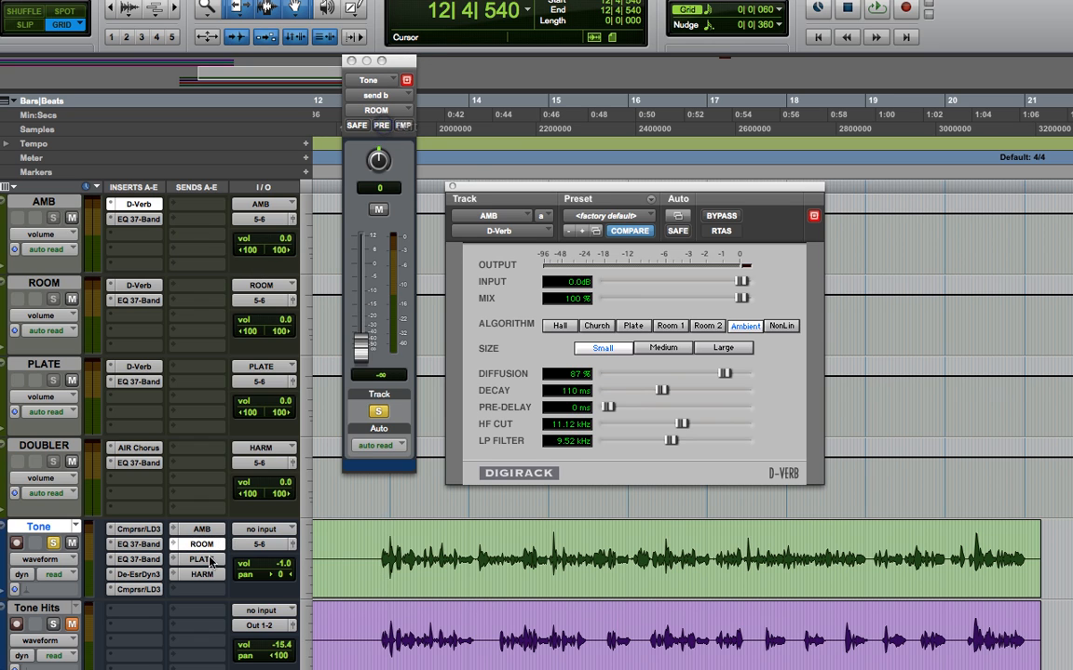
pyautogui.click(201, 559)
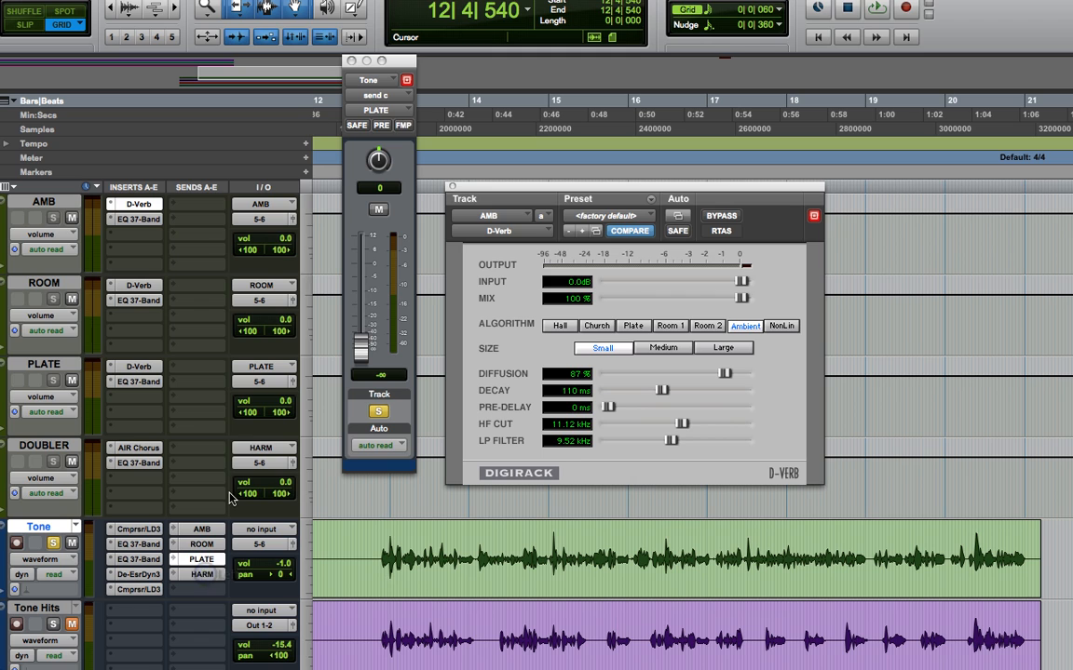
pyautogui.click(201, 574)
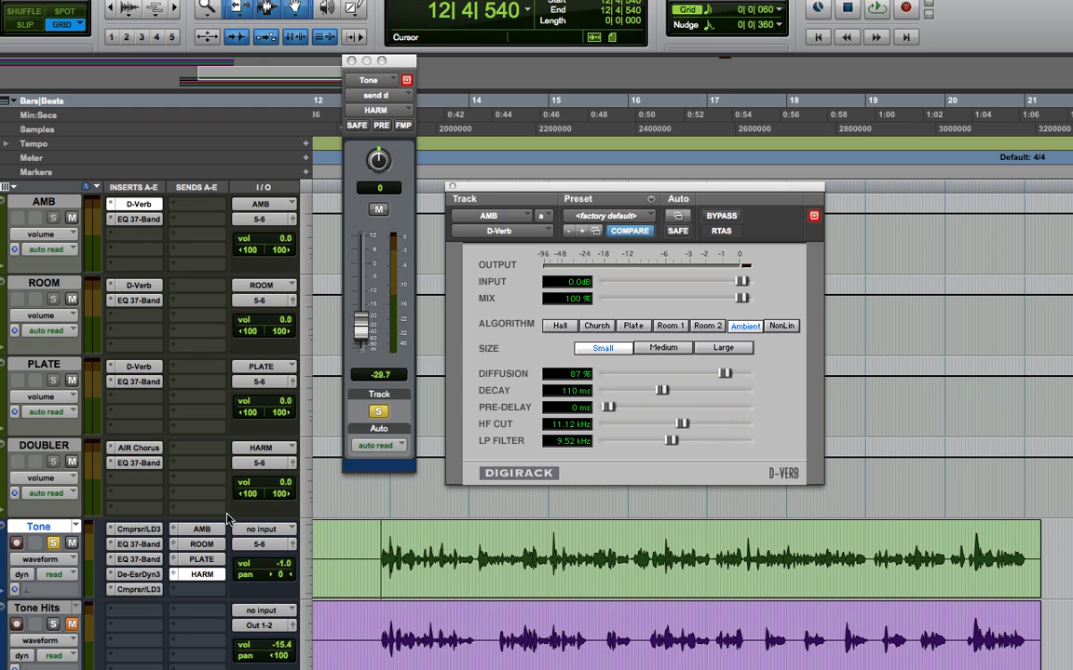
# - Lower the Tone track's AMB send to -19.5 dB during playback and open the ROOM track's D-Verb
pyautogui.click(202, 528)
pyautogui.press('space')
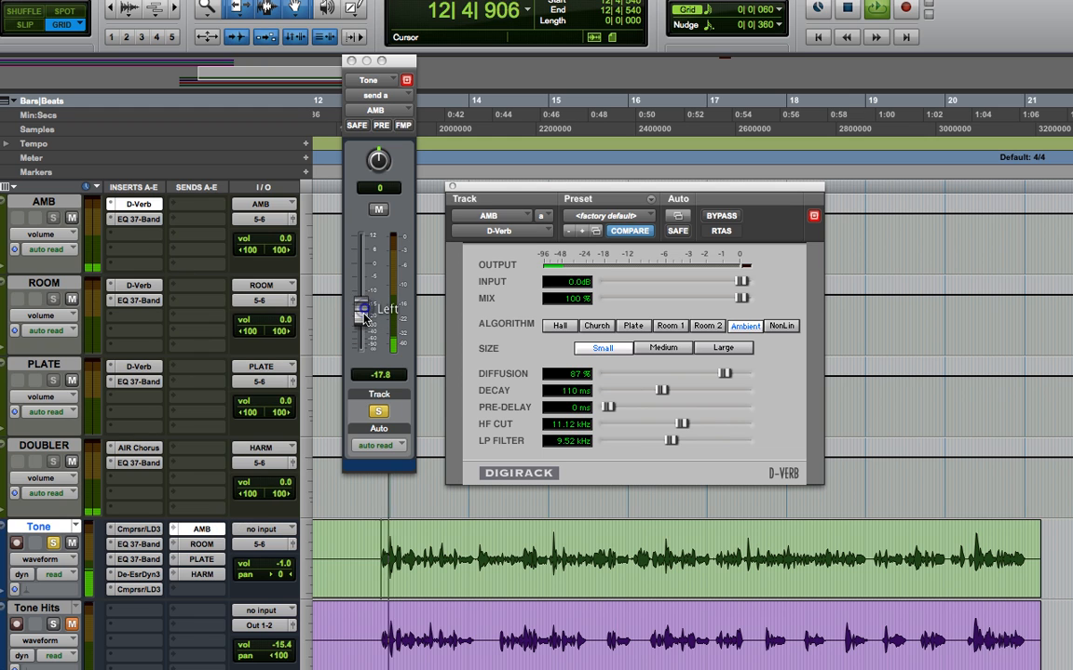
pyautogui.click(140, 286)
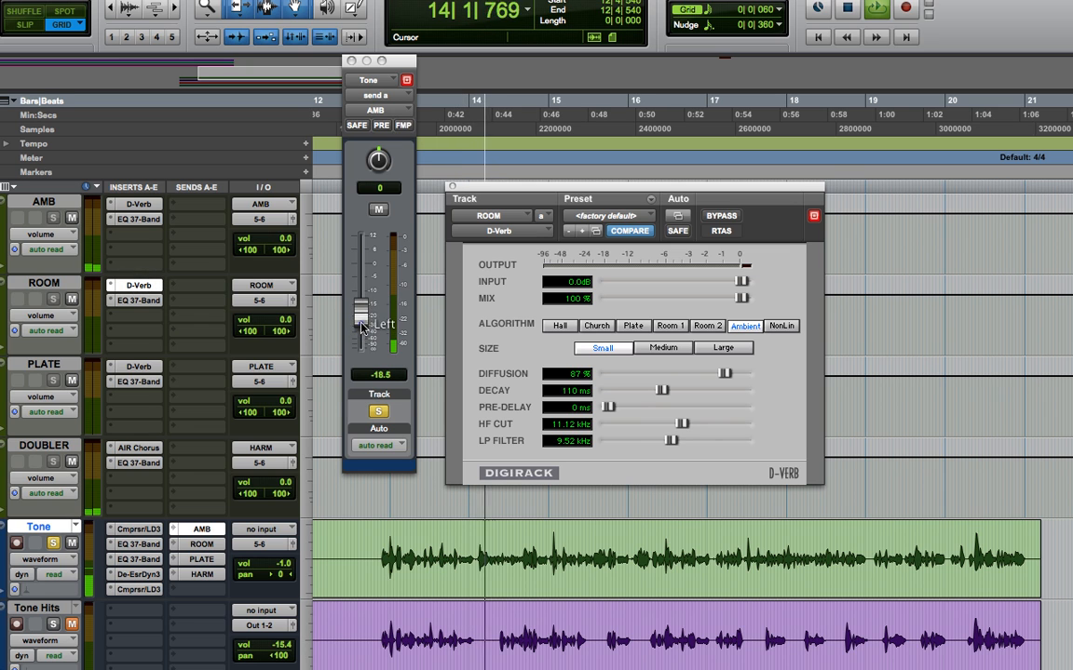
pyautogui.click(202, 528)
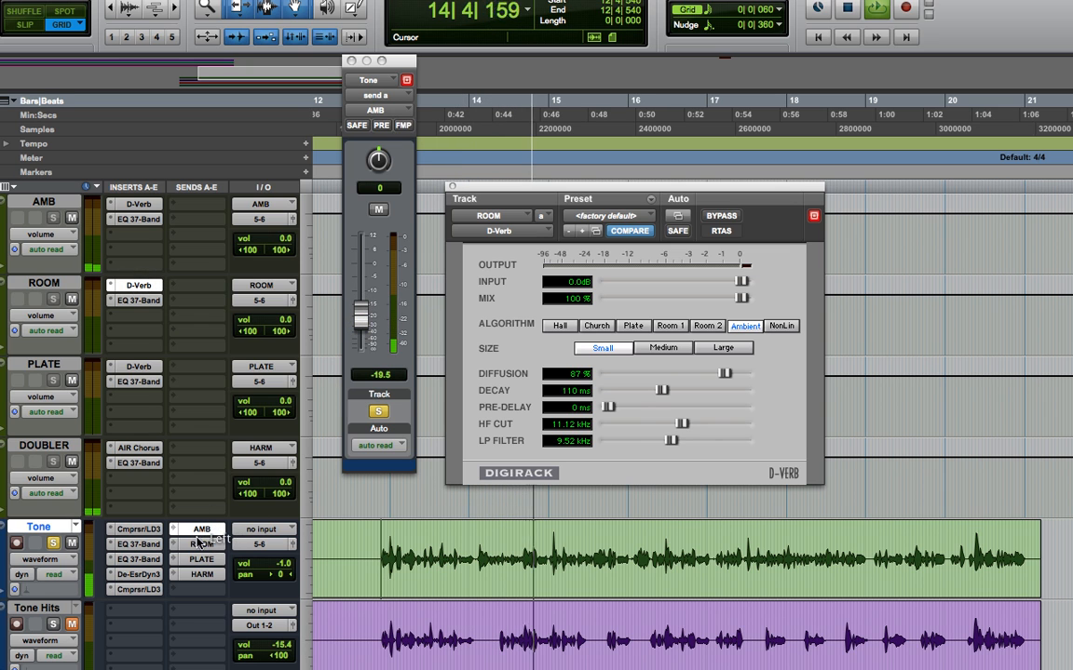
# - Raise the Tone track's ROOM send to -18.5 dB and its PLATE send to -17.8 dB during playback
pyautogui.click(192, 545)
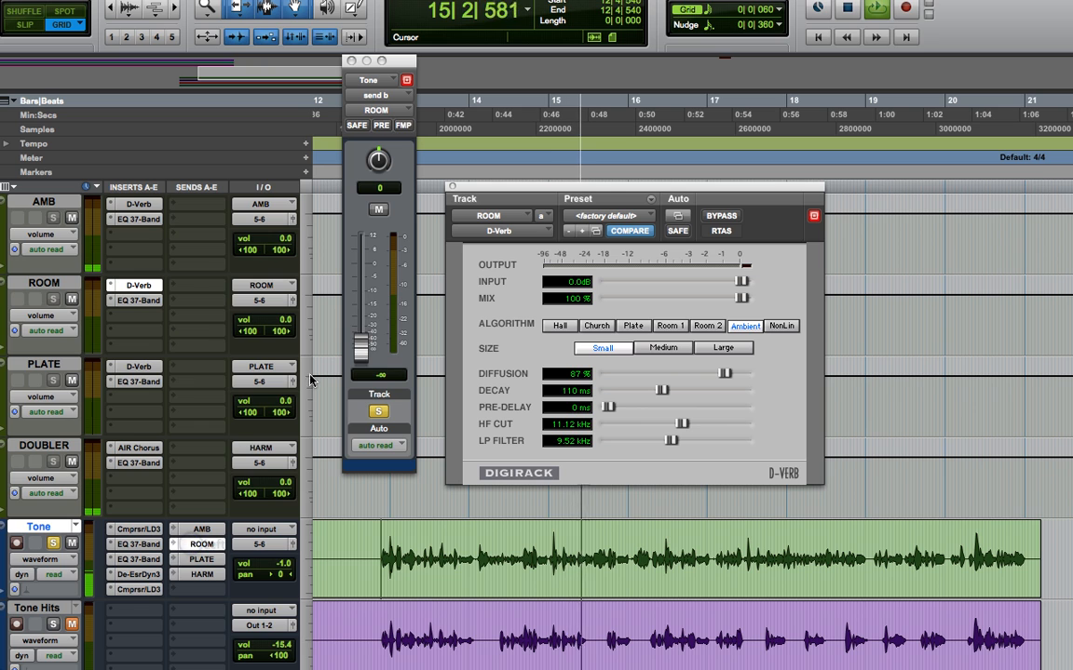
pyautogui.moveTo(360, 352); pyautogui.dragTo(365, 303)
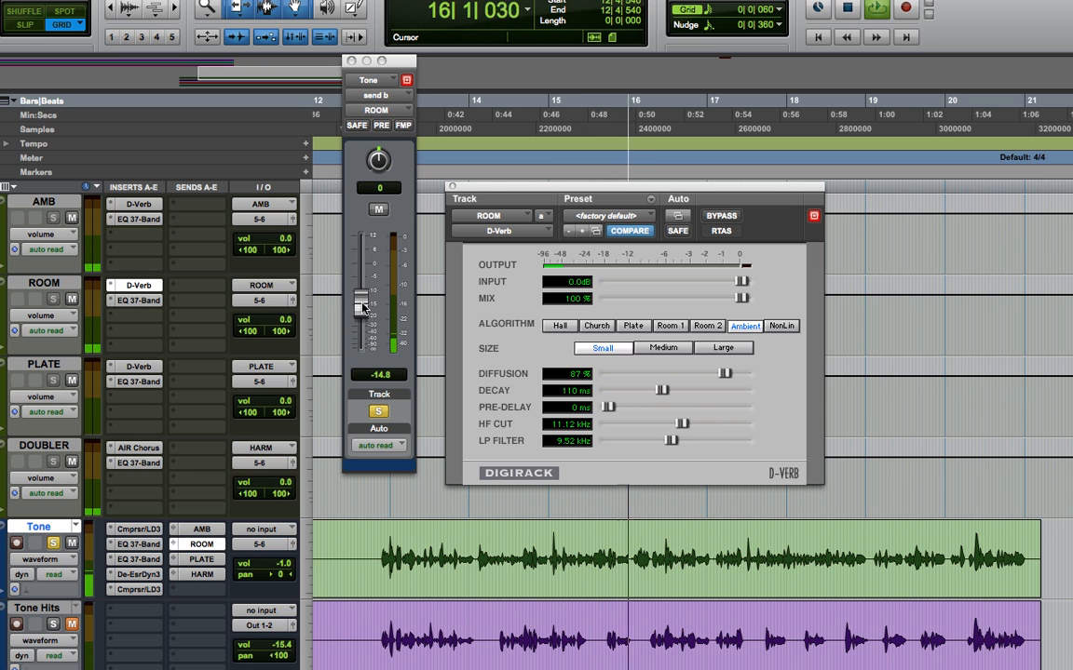
pyautogui.click(202, 560)
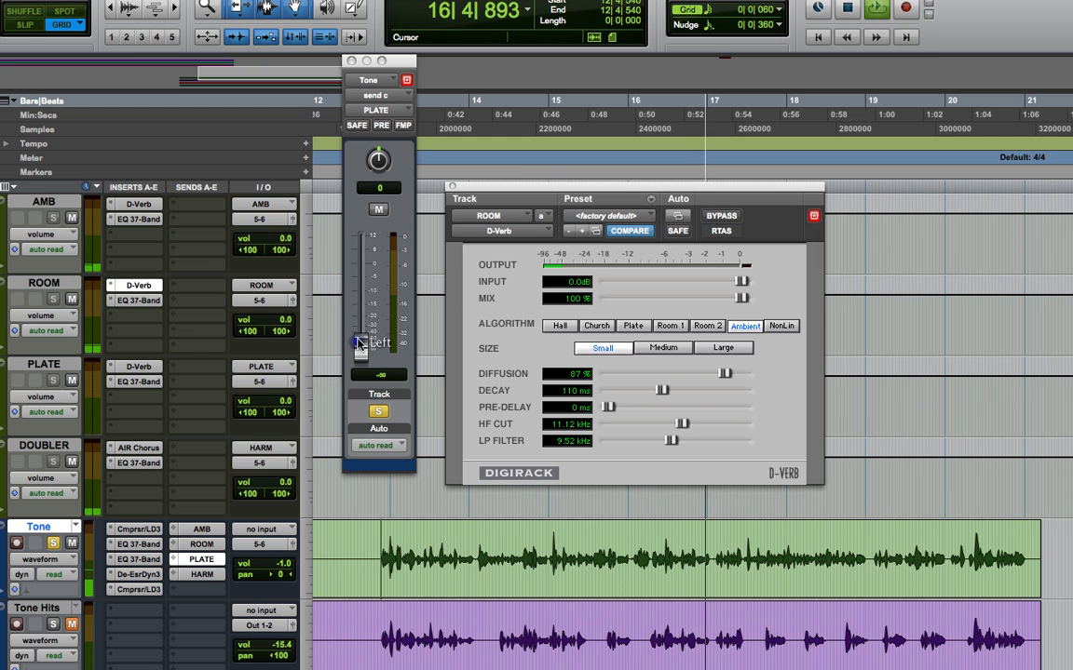
pyautogui.moveTo(360, 350); pyautogui.dragTo(362, 312)
pyautogui.press('space')
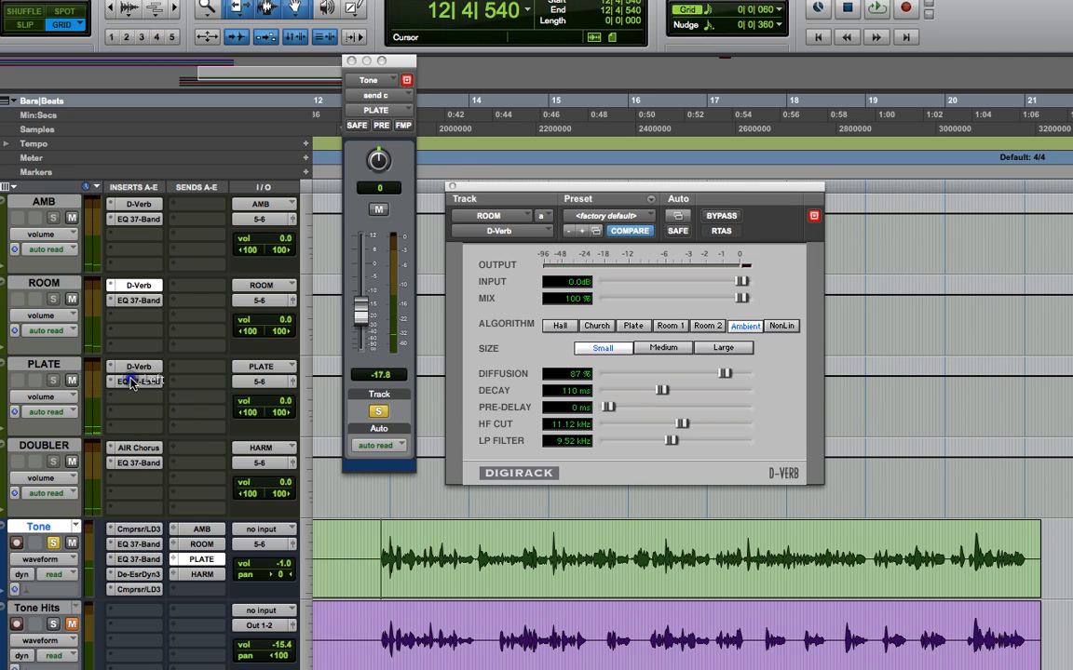
# - Copy Tone's de-esser ahead of the PLATE track's D-Verb and set it to 6.1 kHz with a -16.8 dB range
pyautogui.moveTo(131, 395); pyautogui.dragTo(140, 382)
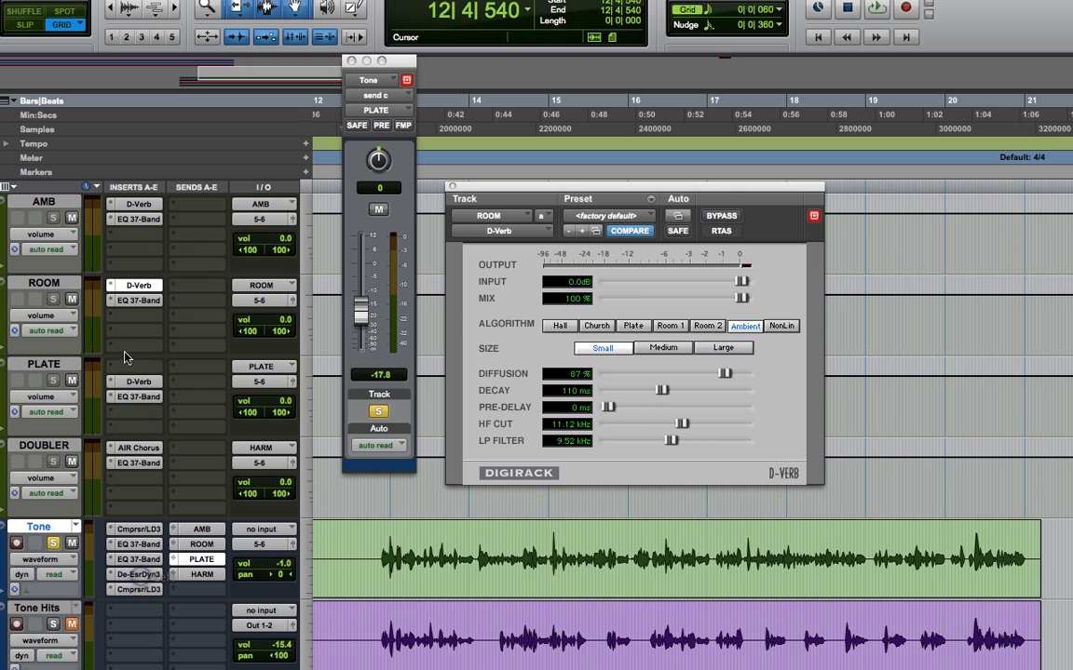
pyautogui.moveTo(135, 371); pyautogui.dragTo(136, 368)
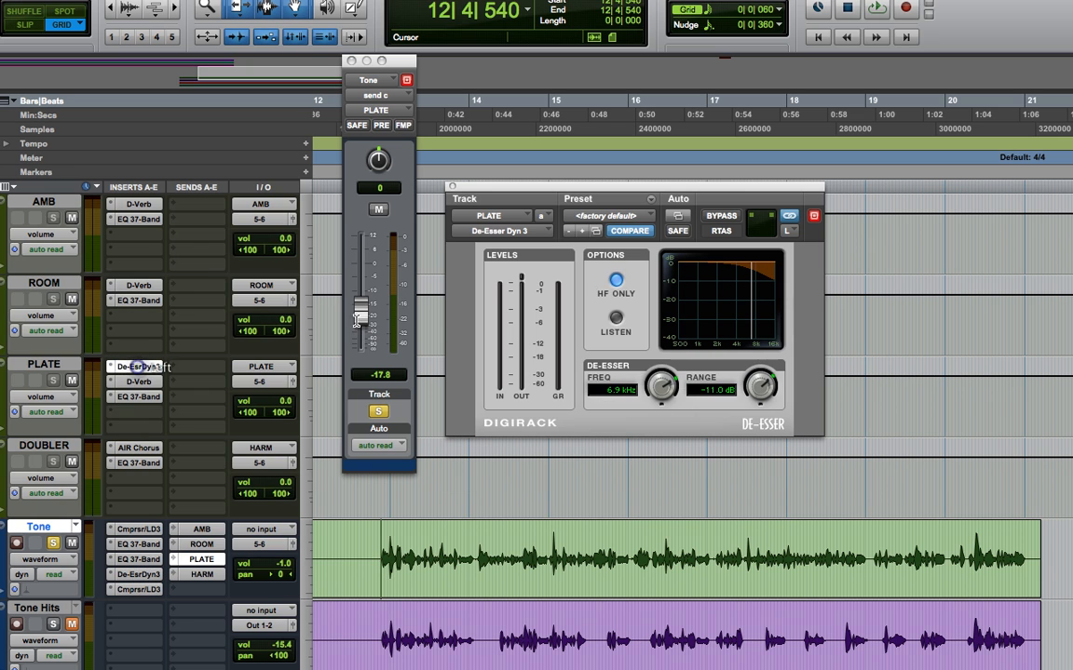
pyautogui.moveTo(651, 395); pyautogui.dragTo(652, 398)
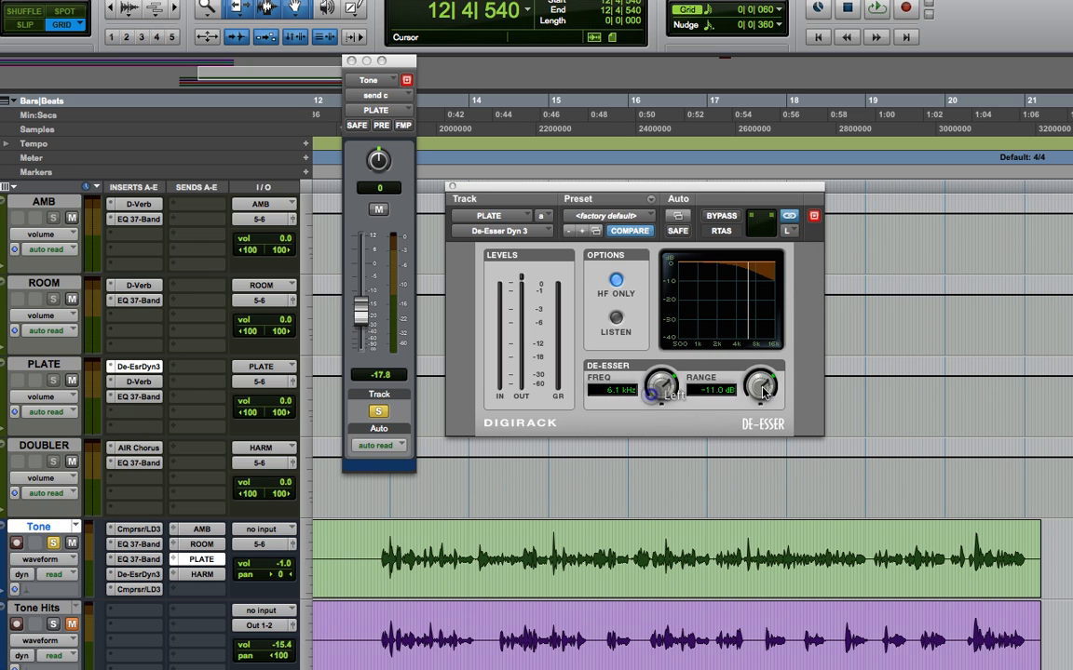
pyautogui.moveTo(763, 389); pyautogui.dragTo(765, 394)
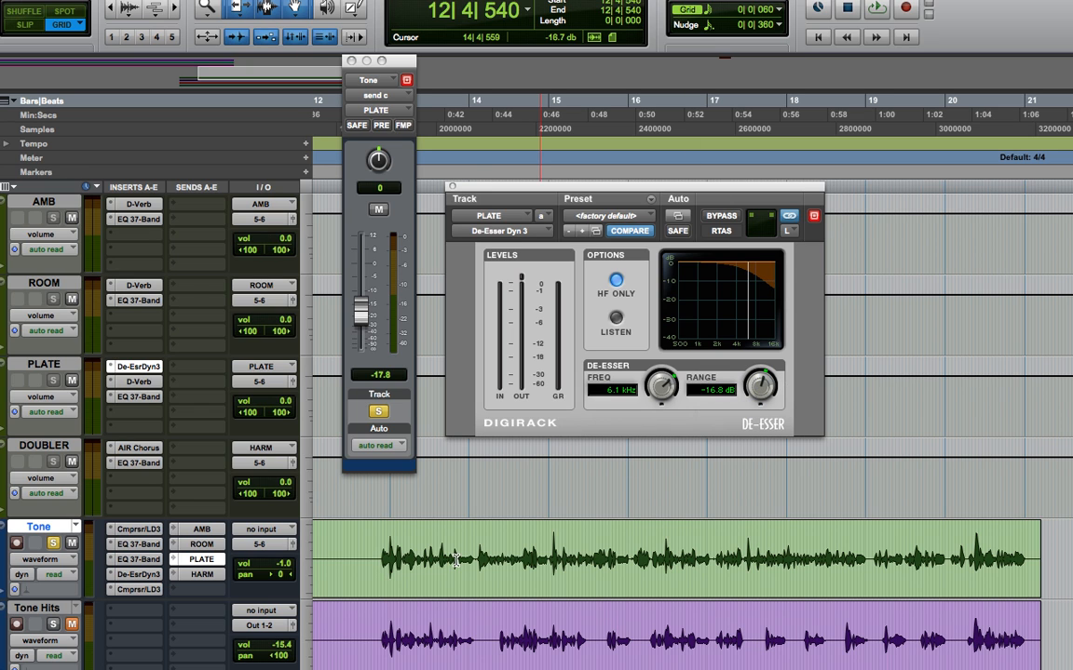
# - Lower the Tone track's PLATE send to -18.5 dB while listening to the vocal
pyautogui.press('space')
pyautogui.moveTo(361, 312)
pyautogui.mouseDown()
pyautogui.moveTo(366, 264)
pyautogui.moveTo(370, 324)
pyautogui.mouseUp()
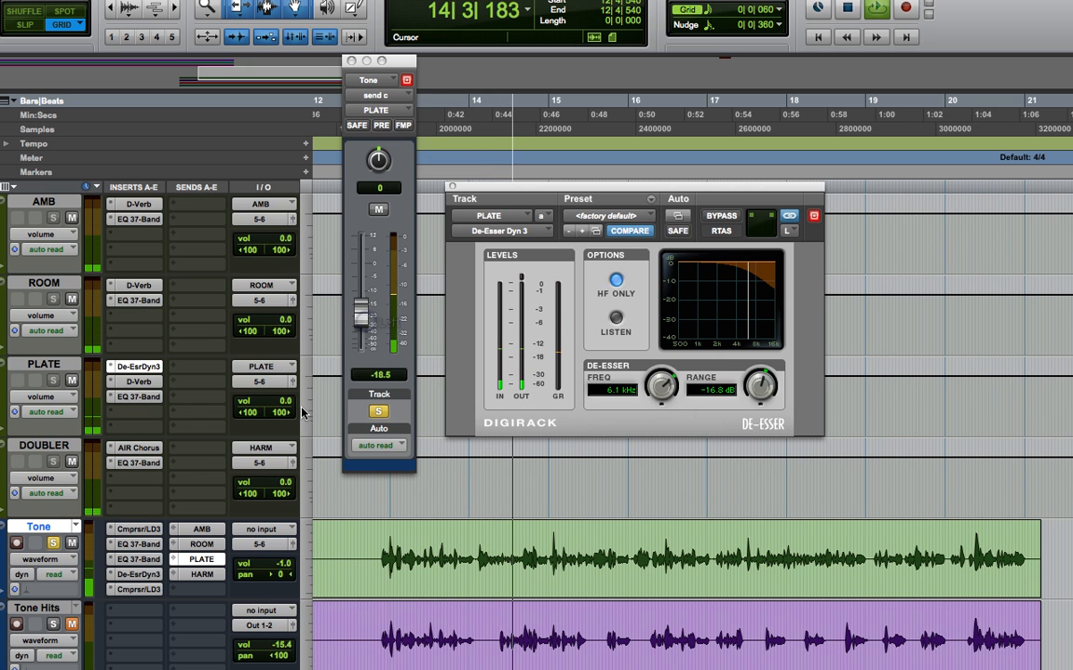
pyautogui.press('space')
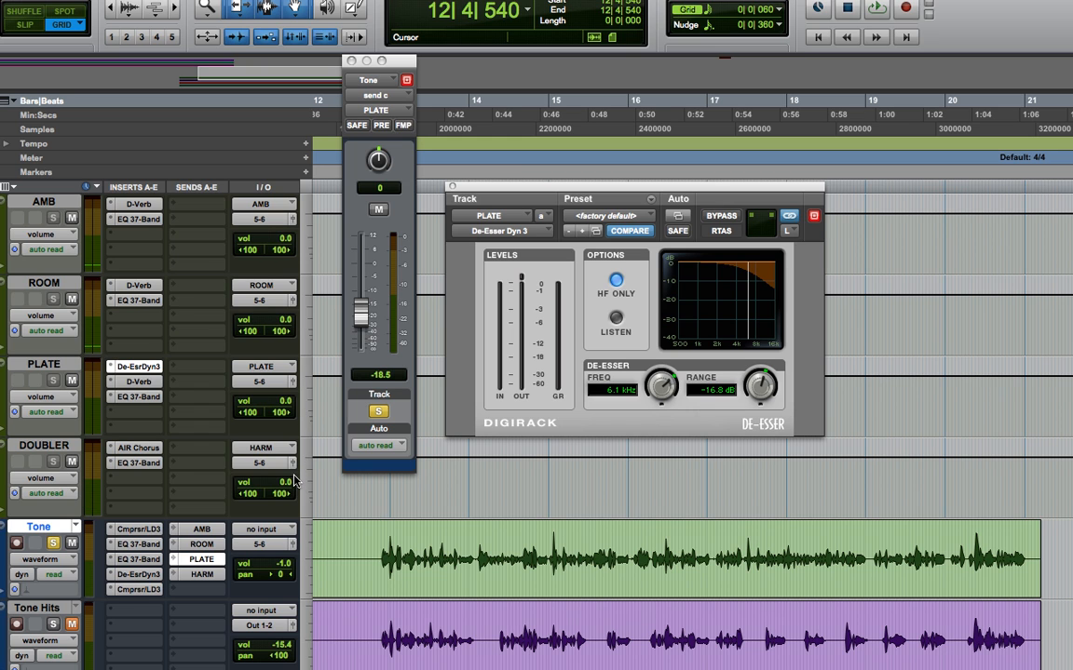
# - Raise the Tone track's HARM send to -17.5 dB and audition the vocal with the doubler
pyautogui.scroll(-2, 294, 480)
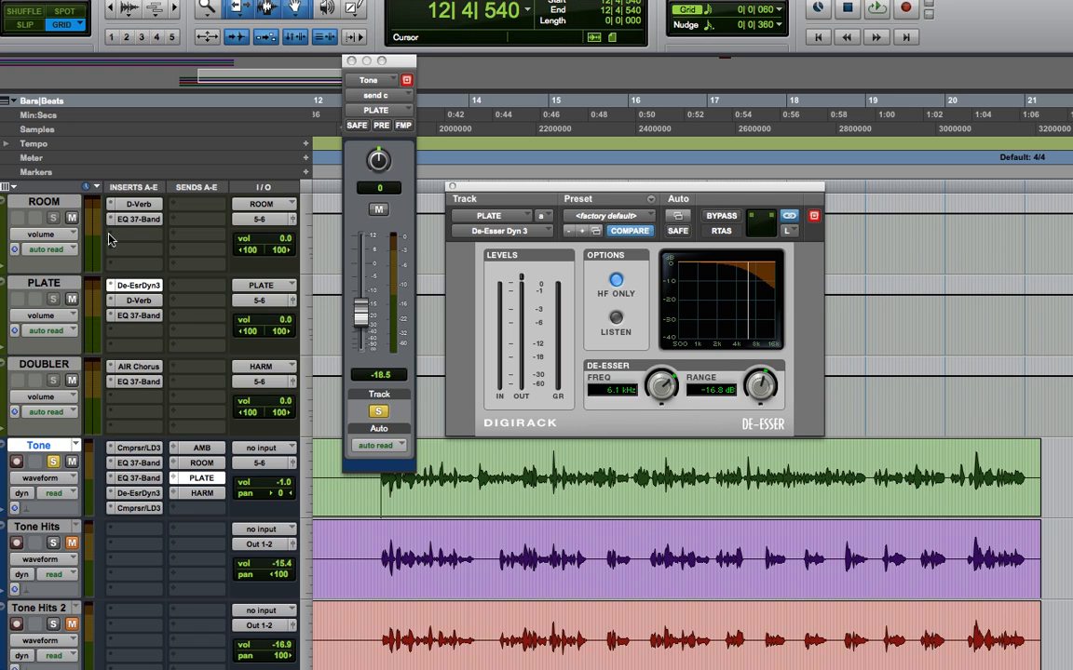
pyautogui.click(201, 494)
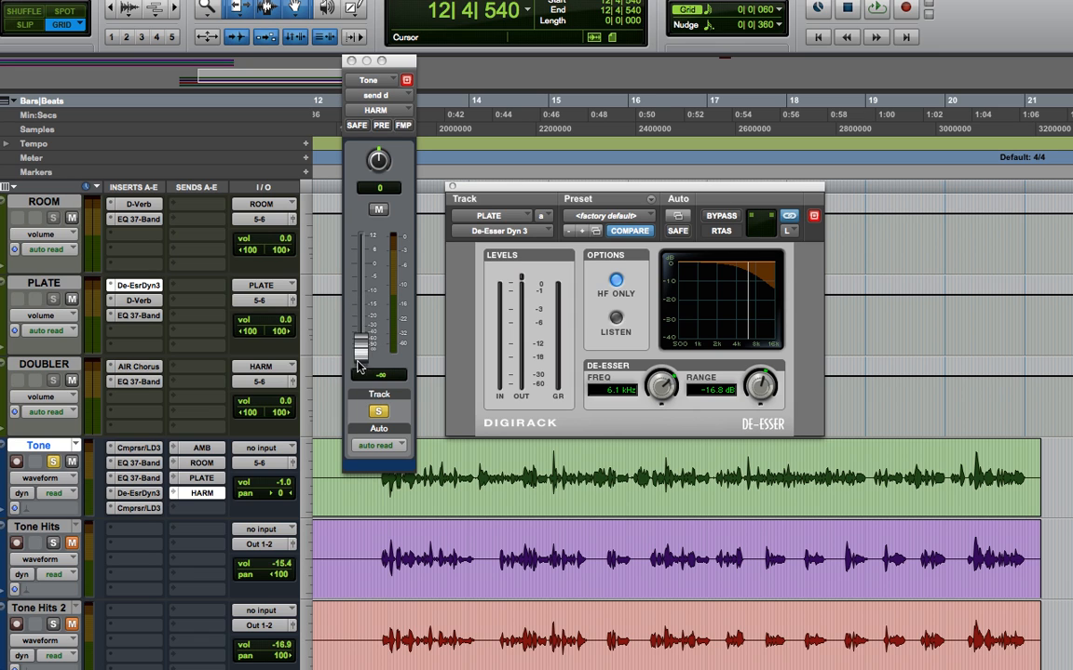
pyautogui.moveTo(359, 366); pyautogui.dragTo(364, 321)
pyautogui.press('space')
pyautogui.press('space')
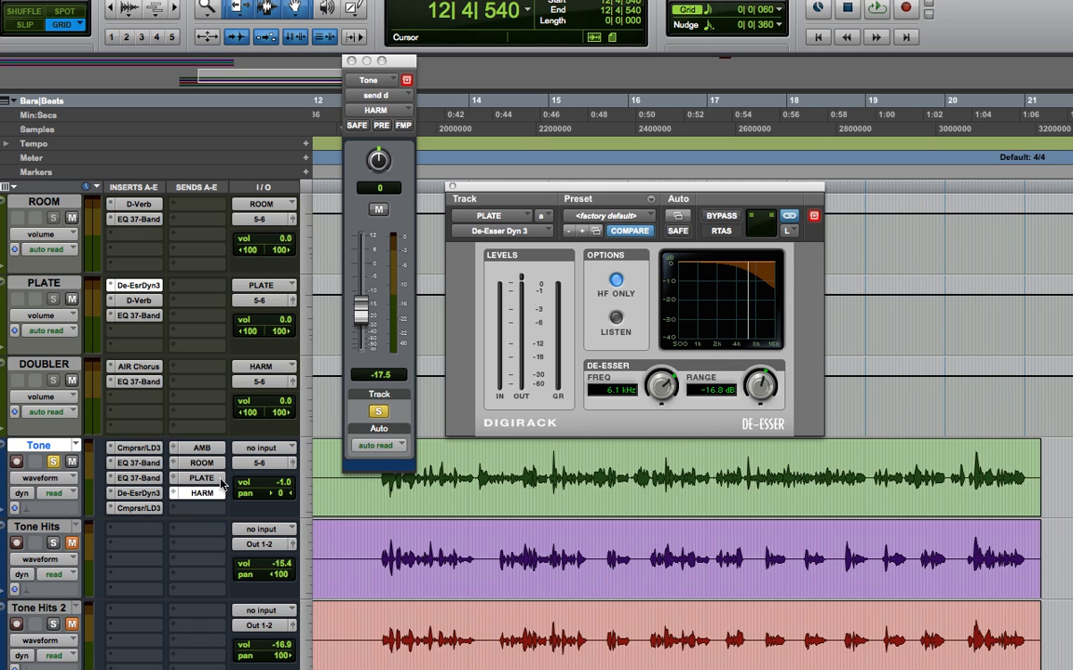
# - Bypass all of the Tone track's inserts, mute its AMB, ROOM, PLATE and HARM sends, and audition the dry vocal
pyautogui.keyDown('super'); pyautogui.click(140, 464); pyautogui.keyUp('super')
pyautogui.keyDown('super'); pyautogui.click(140, 479); pyautogui.keyUp('super')
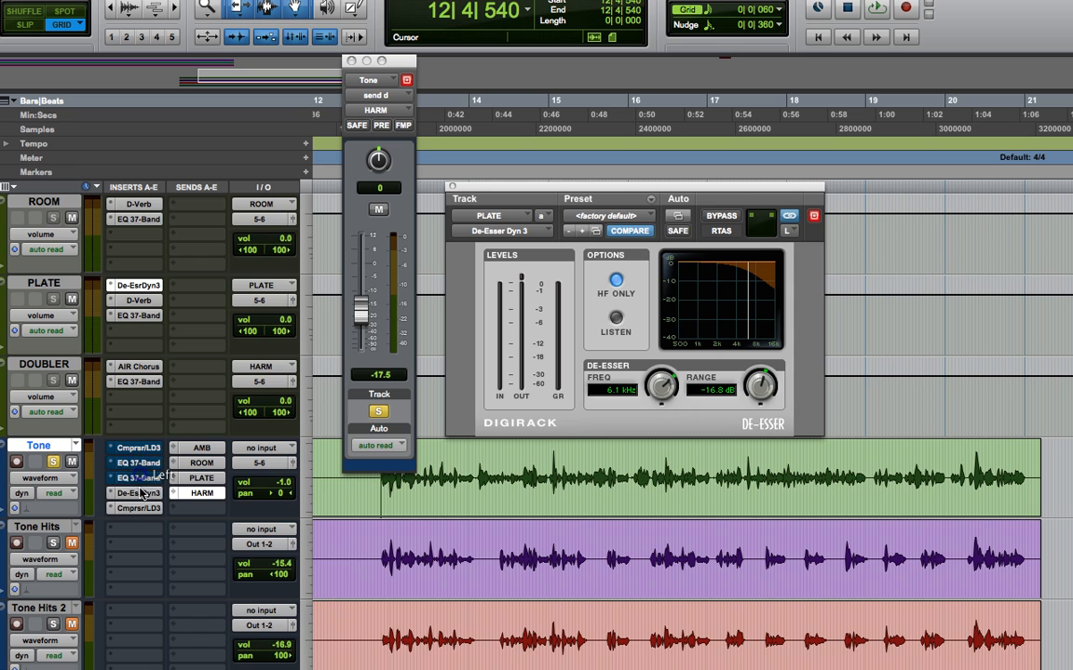
pyautogui.keyDown('super'); pyautogui.click(140, 493); pyautogui.keyUp('super')
pyautogui.keyDown('super'); pyautogui.click(140, 508); pyautogui.keyUp('super')
pyautogui.keyDown('super'); pyautogui.click(202, 478); pyautogui.keyUp('super')
pyautogui.keyDown('super'); pyautogui.click(202, 462); pyautogui.keyUp('super')
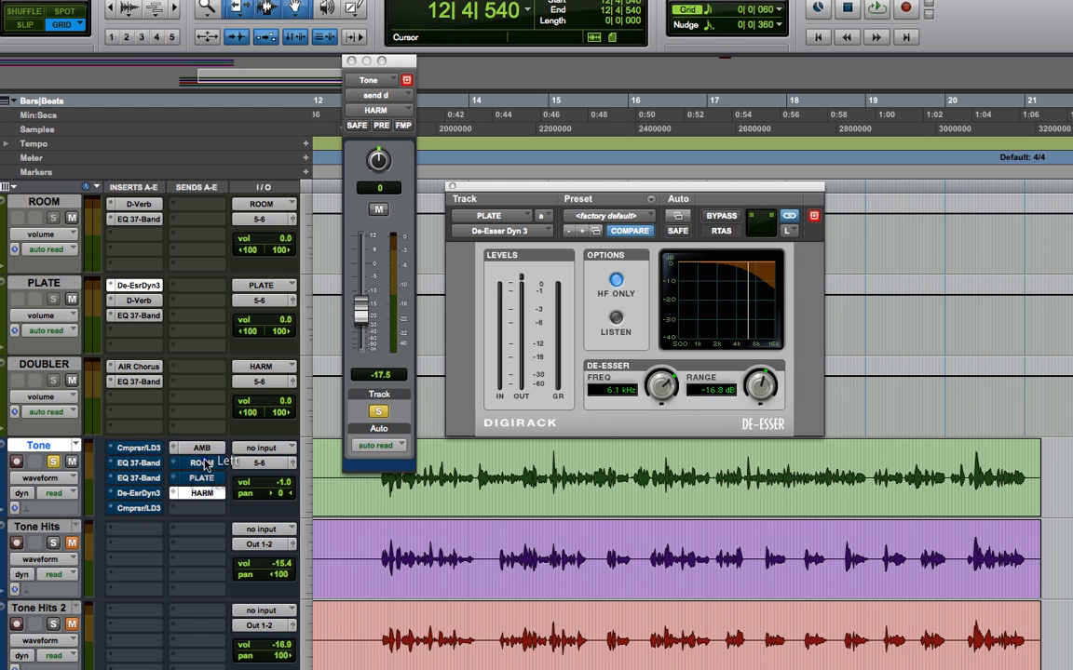
pyautogui.keyDown('super'); pyautogui.click(203, 449); pyautogui.keyUp('super')
pyautogui.keyDown('super'); pyautogui.click(196, 497); pyautogui.keyUp('super')
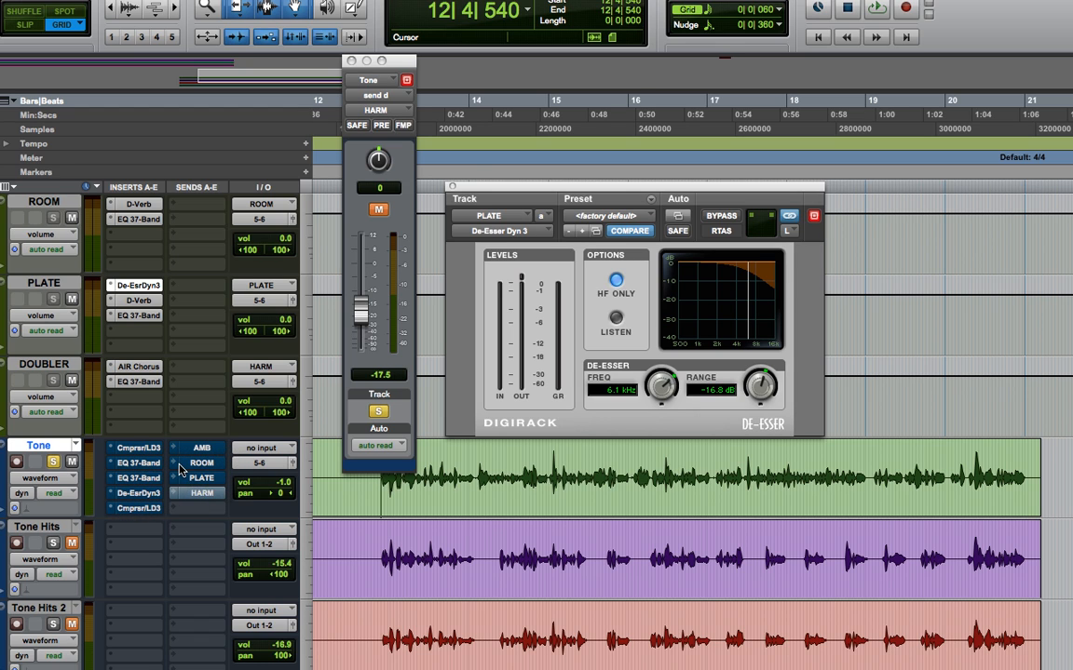
pyautogui.press('space')
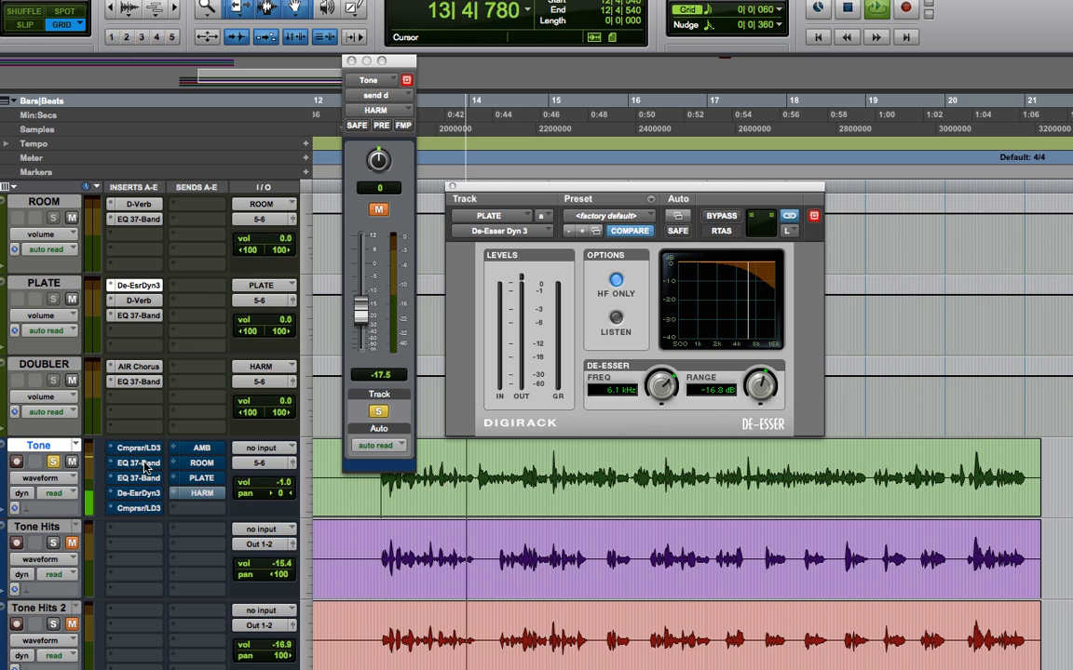
pyautogui.press('space')
# - Re-enable all five inserts and unmute all four sends on the Tone track, and audition the processed vocal
pyautogui.keyDown('super'); pyautogui.click(141, 463); pyautogui.keyUp('super')
pyautogui.keyDown('super'); pyautogui.click(142, 478); pyautogui.keyUp('super')
pyautogui.keyDown('super'); pyautogui.click(141, 492); pyautogui.keyUp('super')
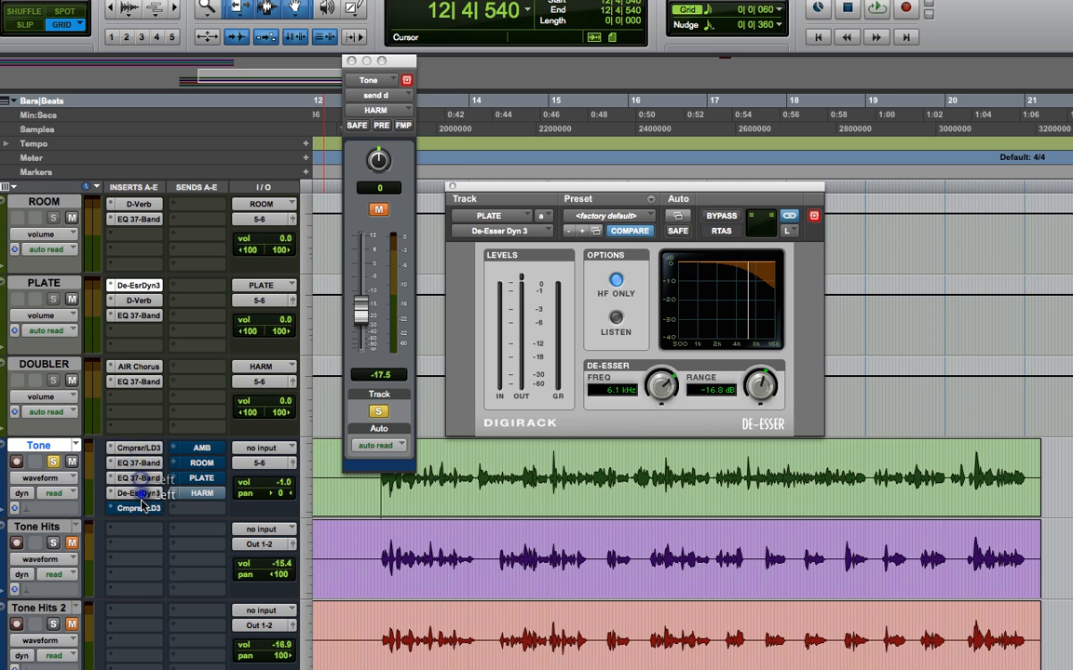
pyautogui.keyDown('super'); pyautogui.click(140, 507); pyautogui.keyUp('super')
pyautogui.keyDown('super'); pyautogui.click(189, 491); pyautogui.keyUp('super')
pyautogui.keyDown('super'); pyautogui.click(188, 478); pyautogui.keyUp('super')
pyautogui.keyDown('super'); pyautogui.click(192, 464); pyautogui.keyUp('super')
pyautogui.keyDown('super'); pyautogui.click(198, 446); pyautogui.keyUp('super')
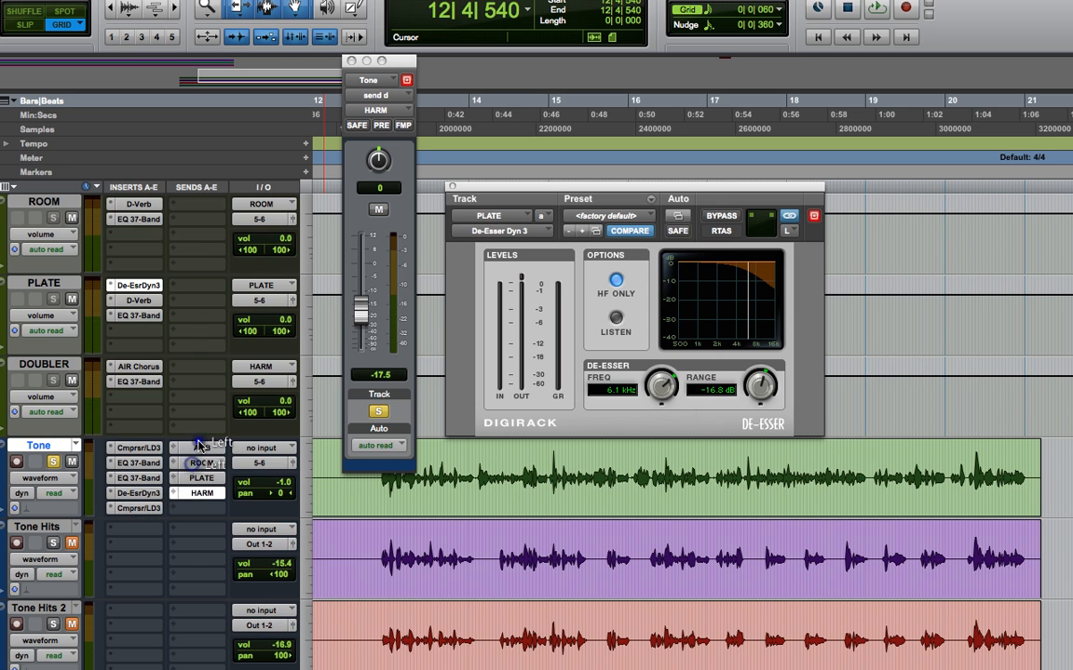
pyautogui.press('space')
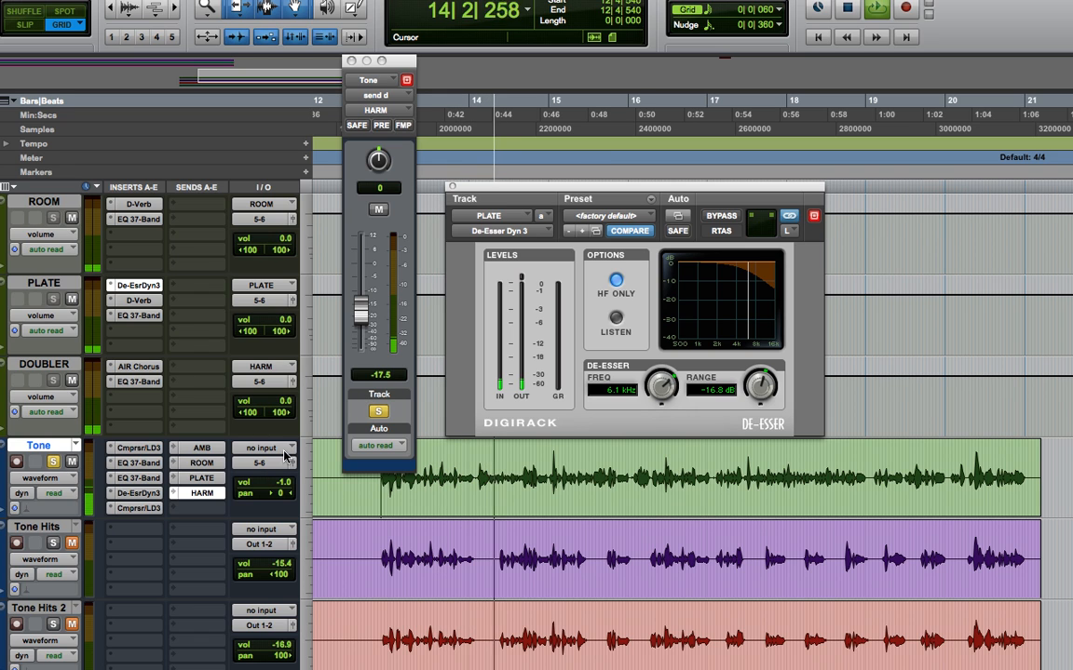
pyautogui.press('space')
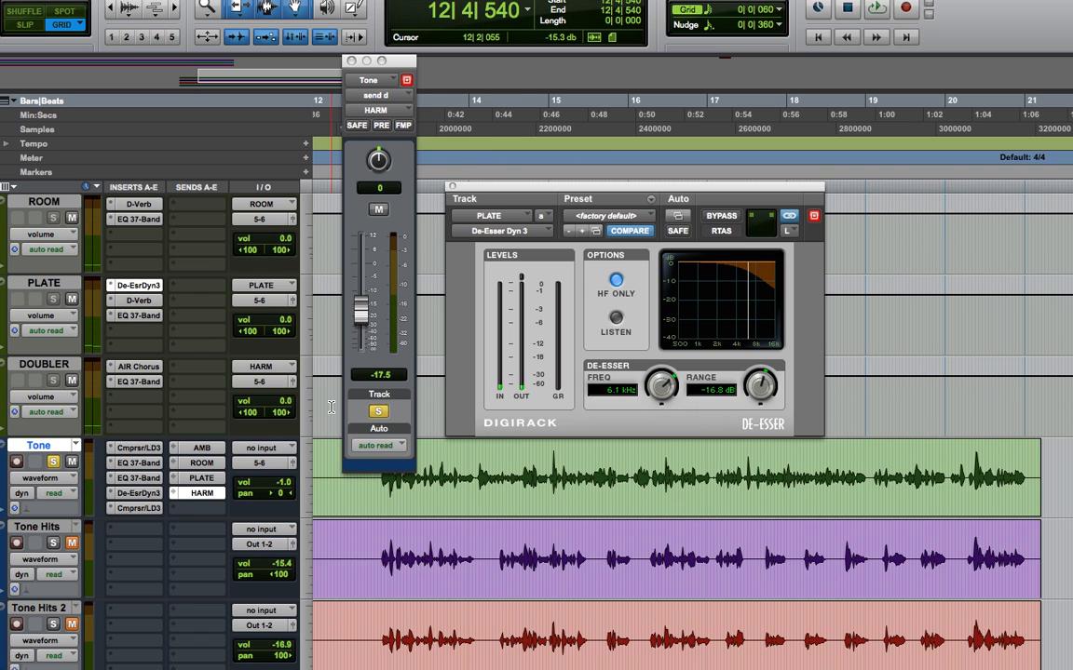
# - Move the MF cut in the Tone track's second EQ to 2.99 kHz at -3.1 dB while playing the vocal
pyautogui.click(140, 476)
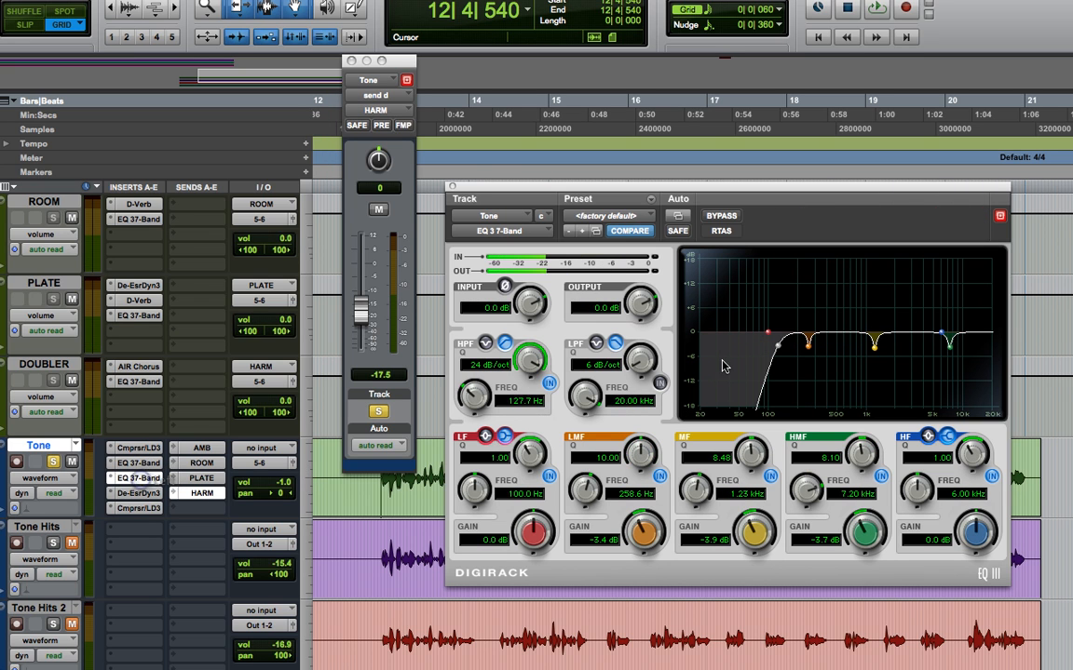
pyautogui.press('space')
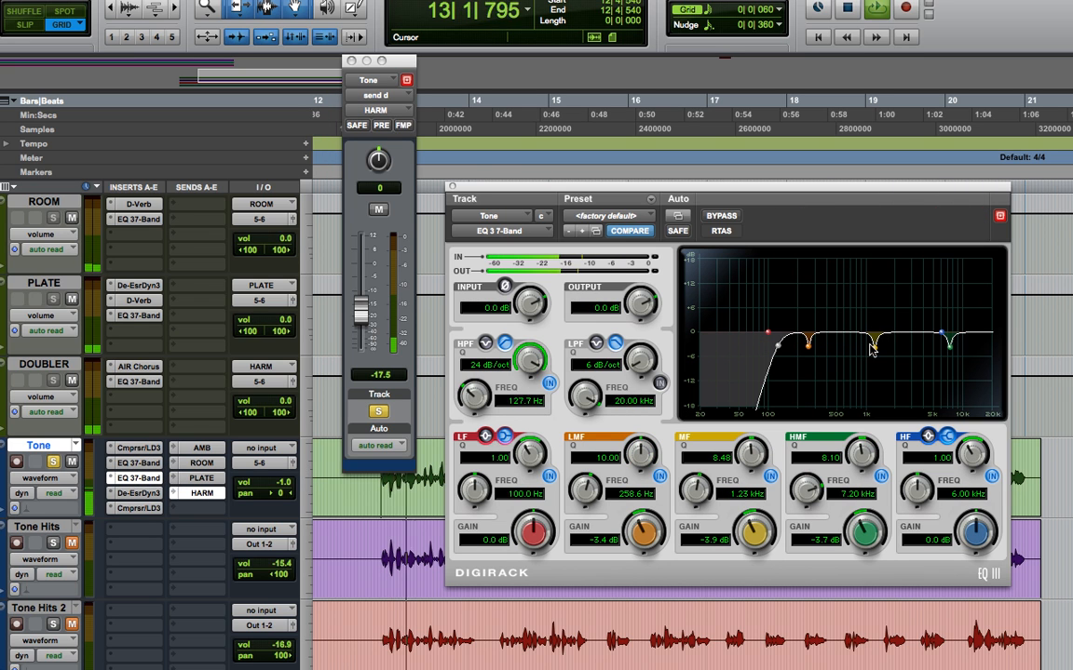
pyautogui.moveTo(875, 346); pyautogui.dragTo(914, 344)
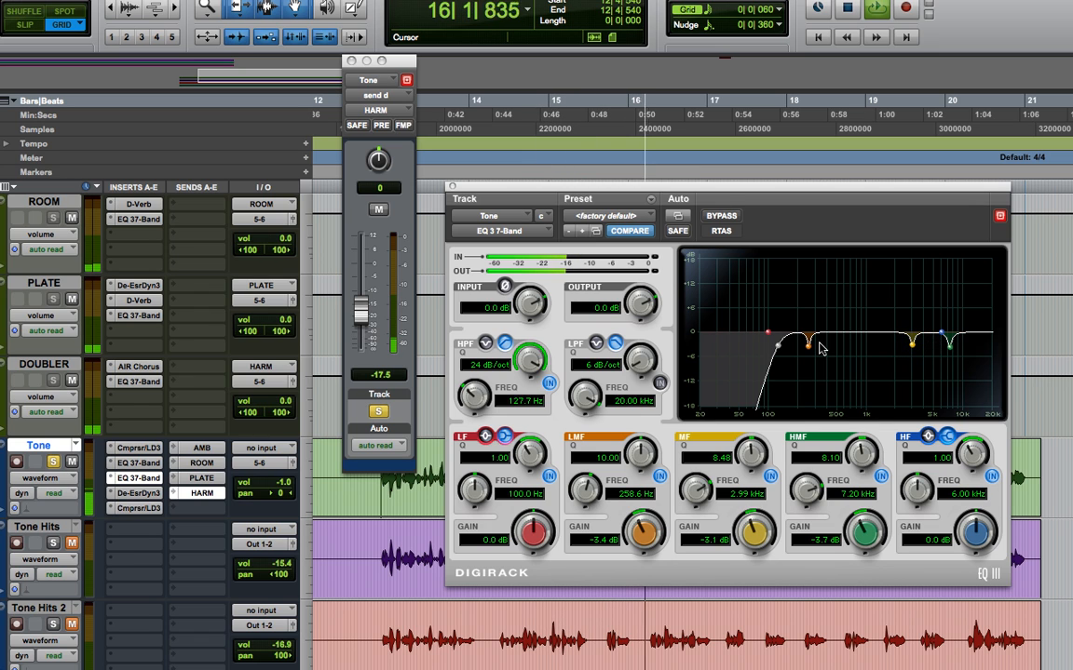
pyautogui.press('space')
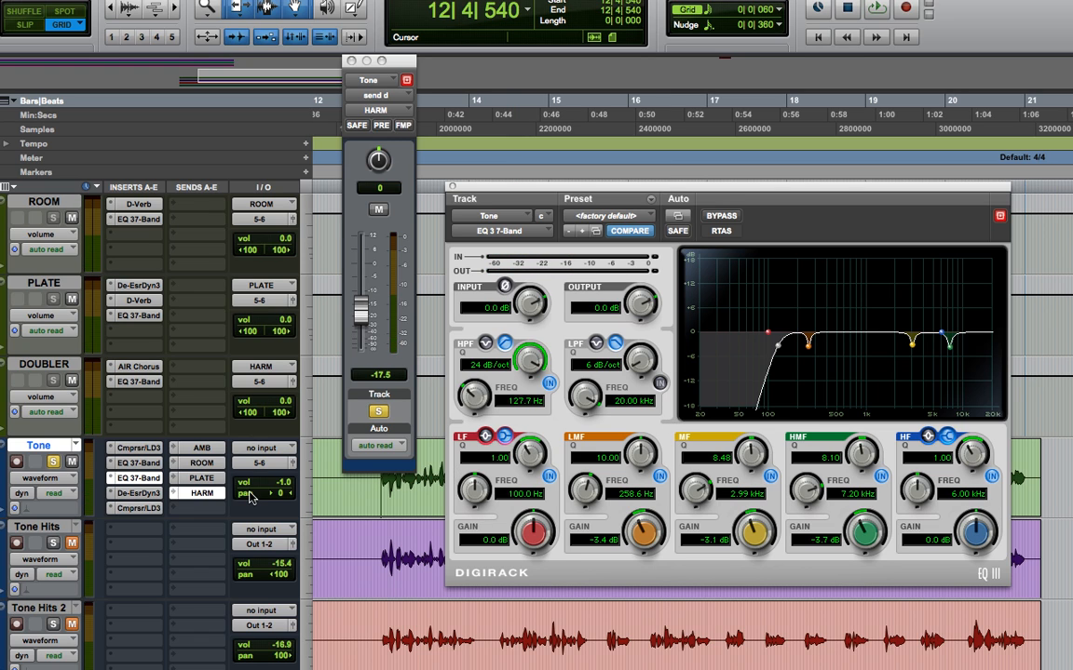
# - Close the HARM send and EQ windows and show volume automation on the Tone track
pyautogui.click(352, 62)
pyautogui.click(53, 484)
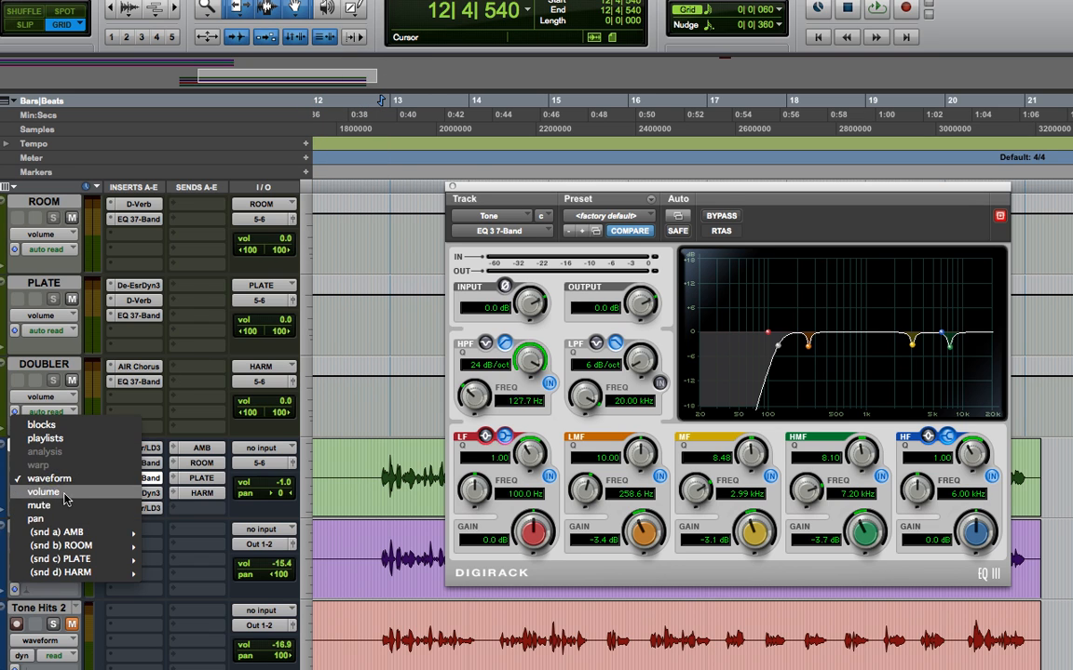
pyautogui.click(47, 500)
pyautogui.click(451, 188)
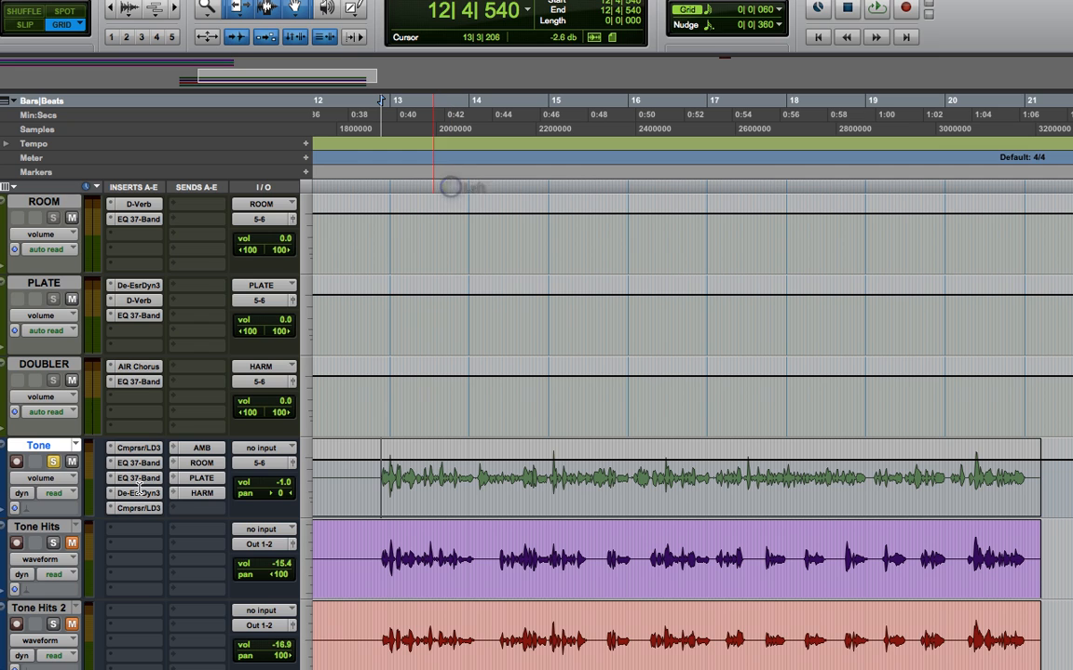
# - Audition the Tone vocal's opening phrase around bar 13 and switch the edit mode to Slip
pyautogui.press('space')
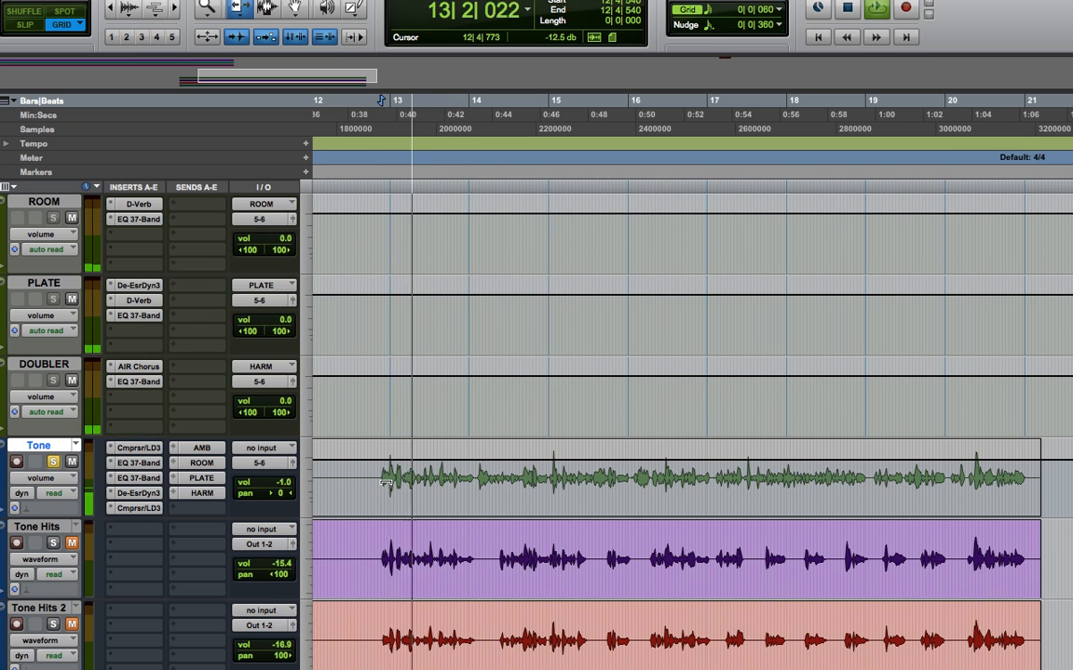
pyautogui.press('space')
pyautogui.click(381, 480)
pyautogui.press('Escape')
pyautogui.press('Escape')
pyautogui.press('Escape')
pyautogui.press('Escape')
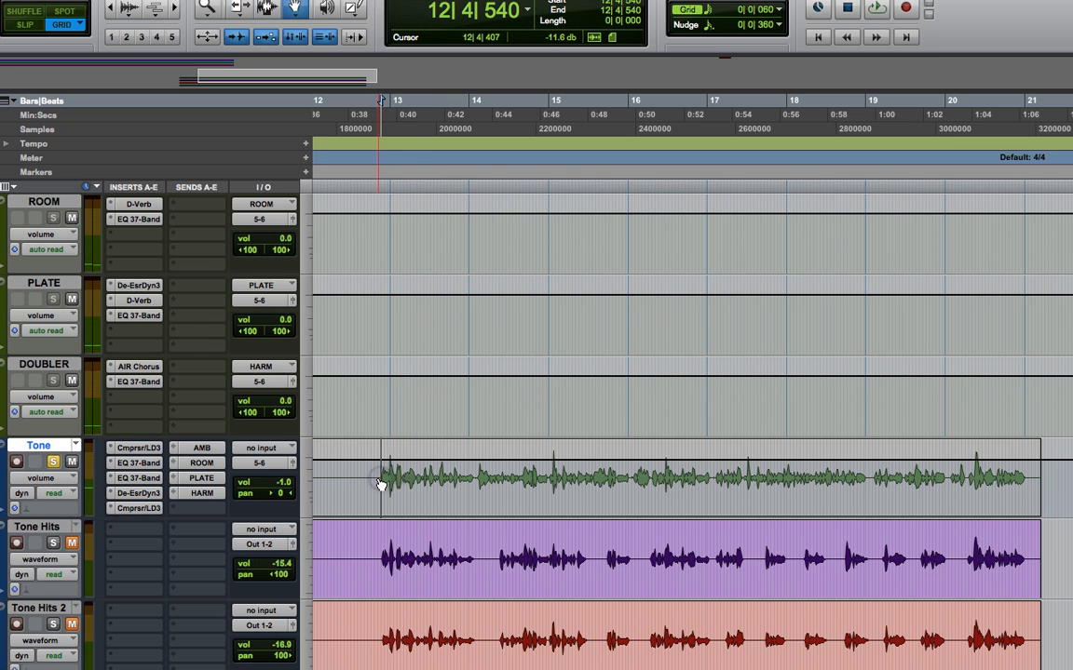
pyautogui.click(372, 479)
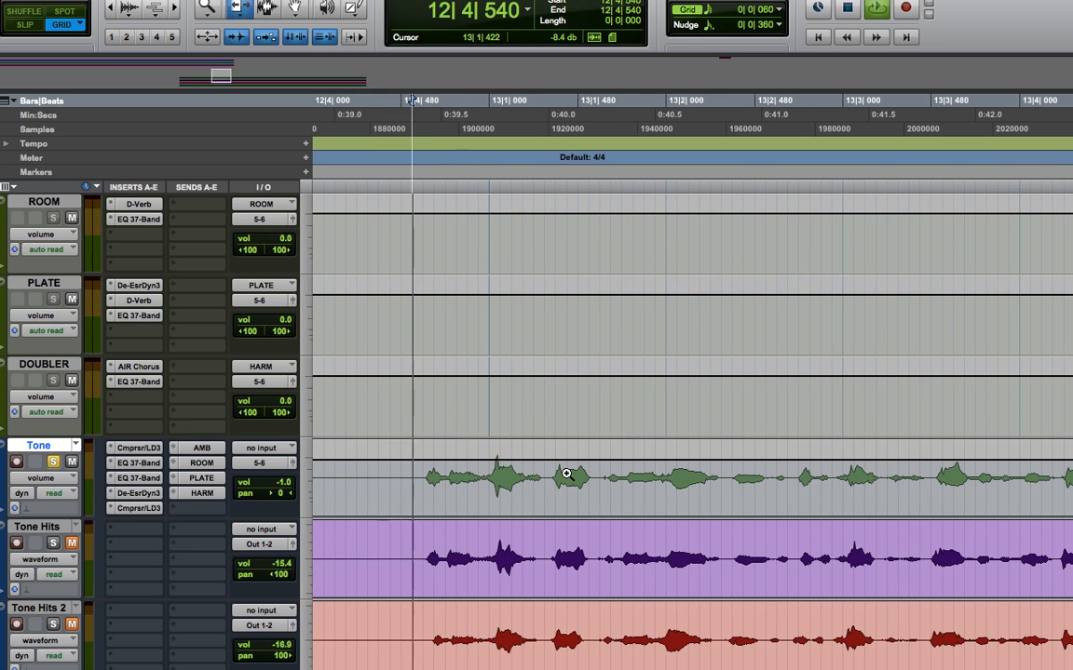
pyautogui.press('space')
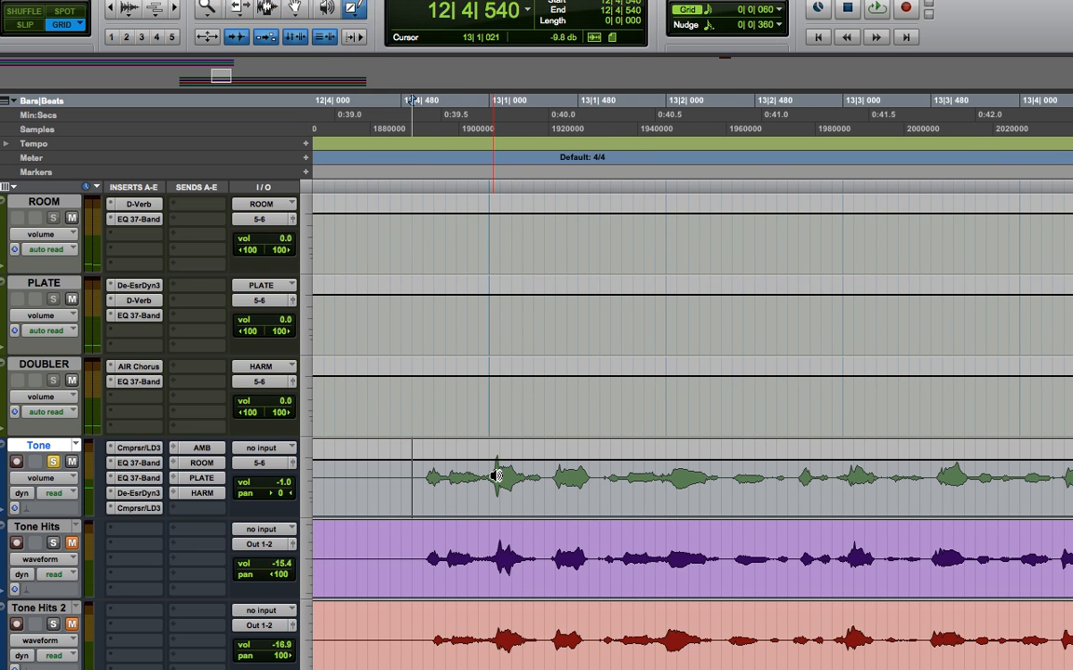
pyautogui.press('F2')
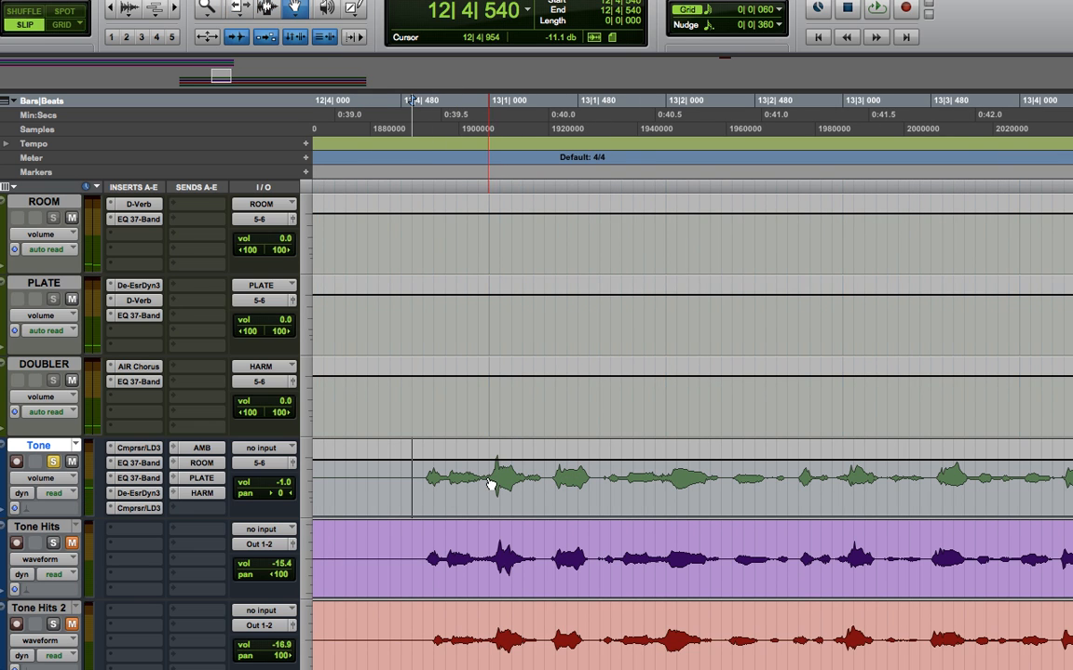
pyautogui.press('space')
pyautogui.press('space')
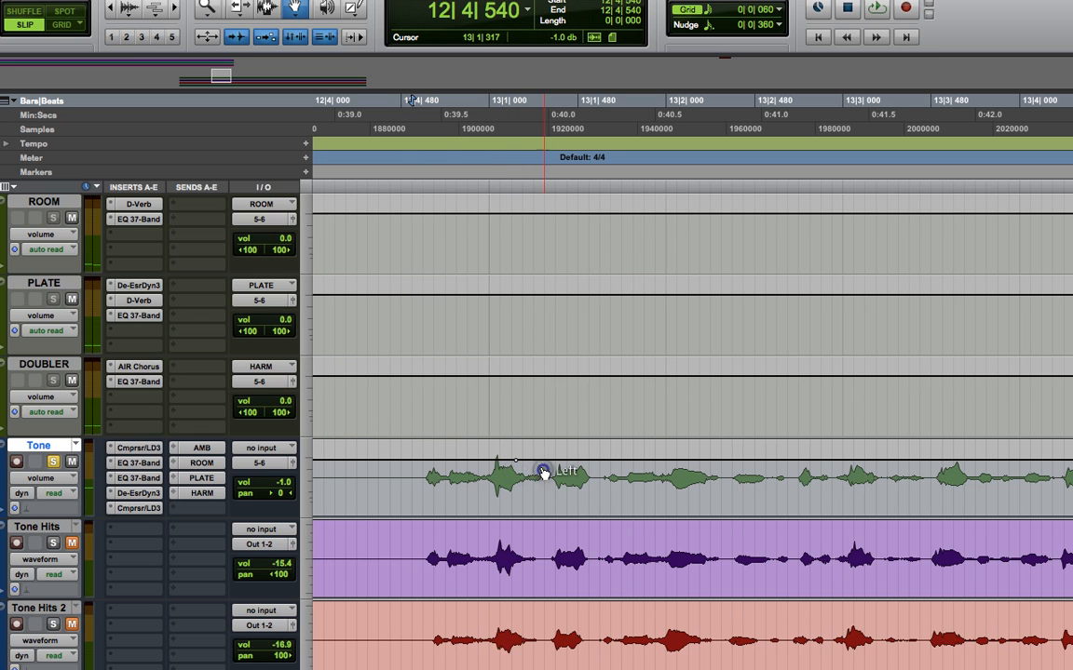
# - Try a short volume-automation dip on the Tone track just after 13|1|000, audition it and delete its breakpoints
pyautogui.moveTo(545, 474)
pyautogui.mouseDown()
pyautogui.moveTo(532, 469)
pyautogui.moveTo(528, 479)
pyautogui.mouseUp()
pyautogui.moveTo(542, 469); pyautogui.dragTo(542, 472)
pyautogui.press('space')
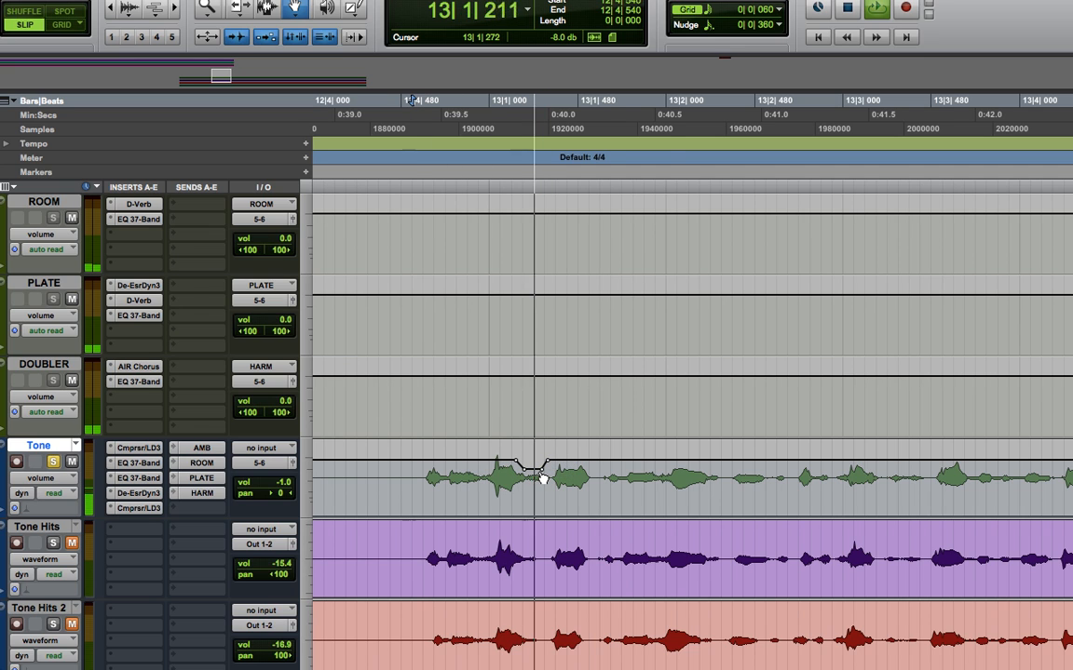
pyautogui.press('space')
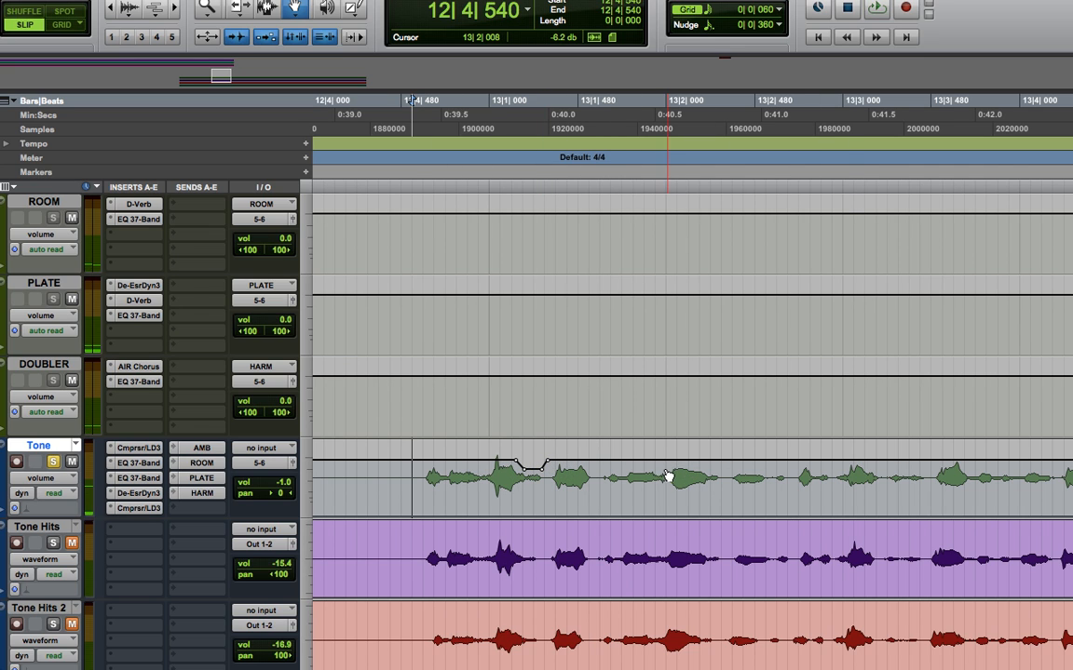
pyautogui.keyDown('alt'); pyautogui.click(542, 469); pyautogui.keyUp('alt')
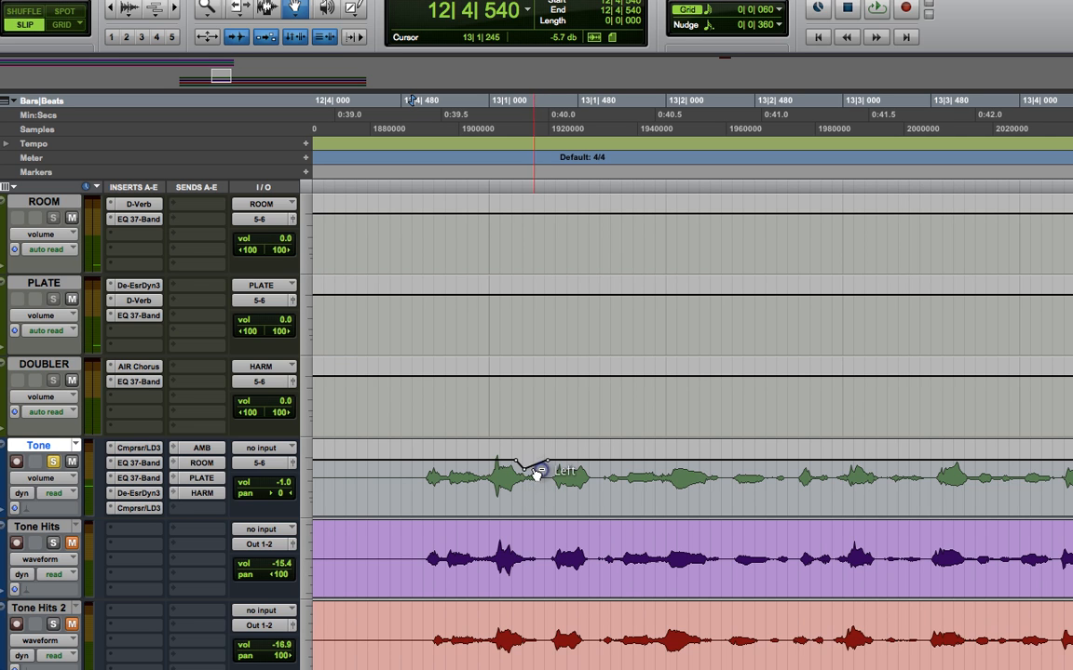
pyautogui.keyDown('alt'); pyautogui.click(523, 469); pyautogui.keyUp('alt')
# - Return the Tone track's view from volume automation to waveform
pyautogui.press('r')
pyautogui.press('r')
pyautogui.press('r')
pyautogui.press('r')
pyautogui.press('r')
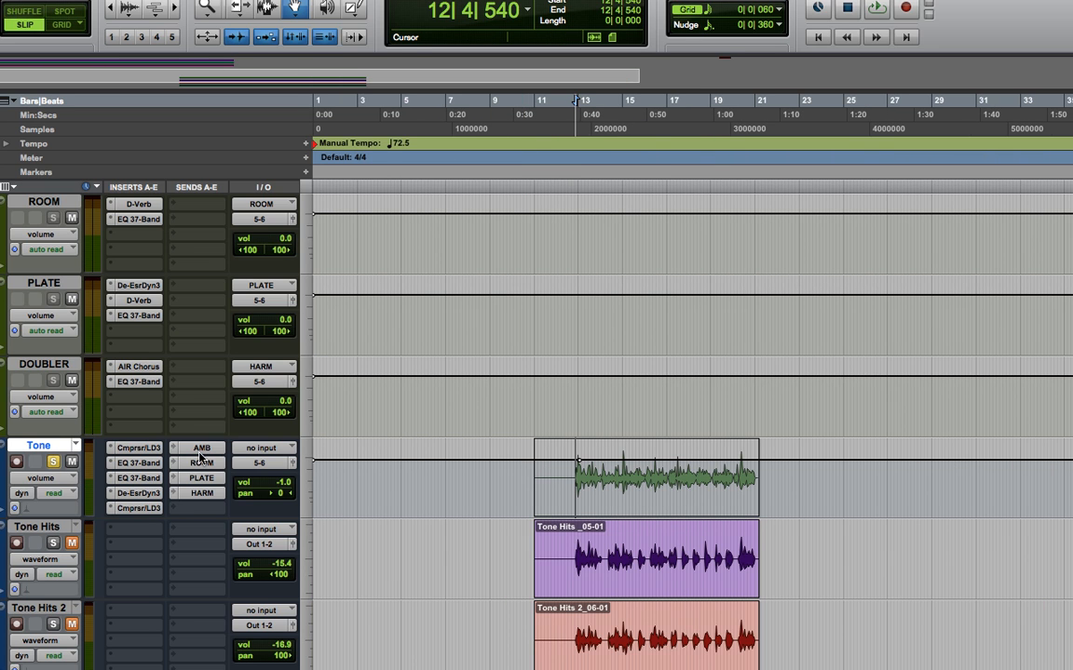
pyautogui.click(42, 477)
pyautogui.click(42, 462)
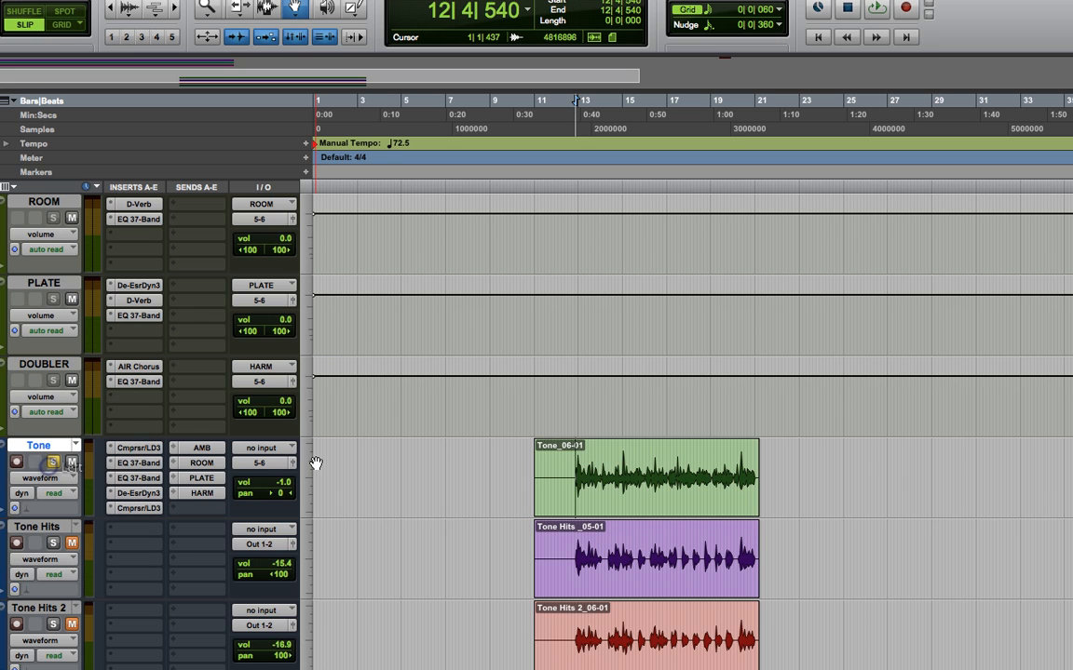